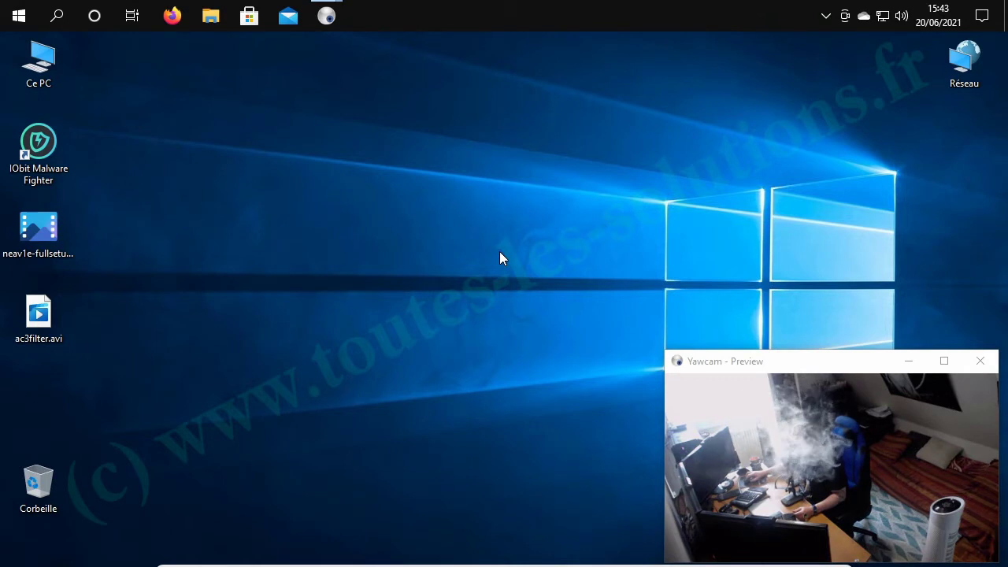
Step: Run the neav1e-fullsetup installer from the desktop, allowing it past SmartScreen and User Account Control
double_click(38, 229)
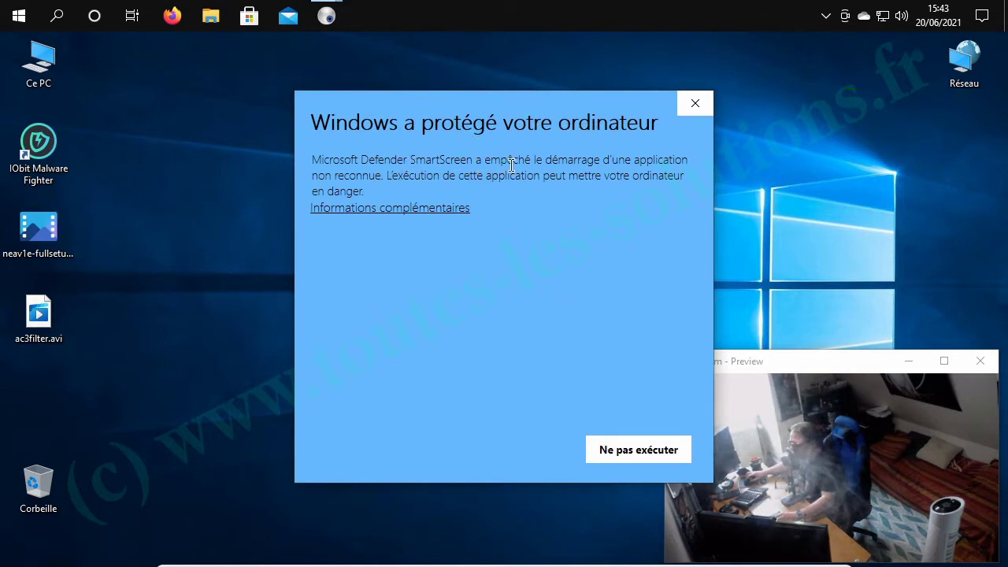
left_click(426, 207)
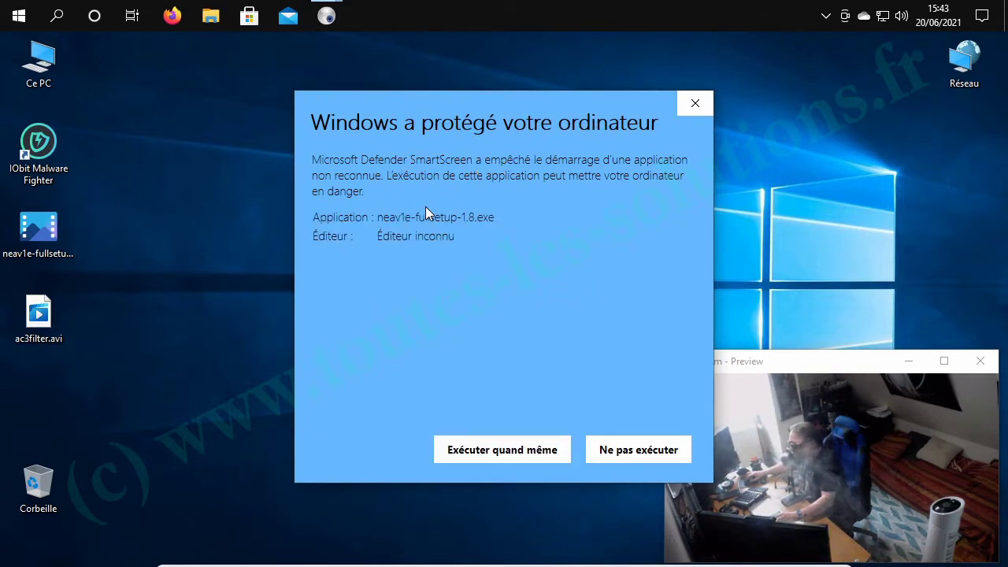
left_click(500, 450)
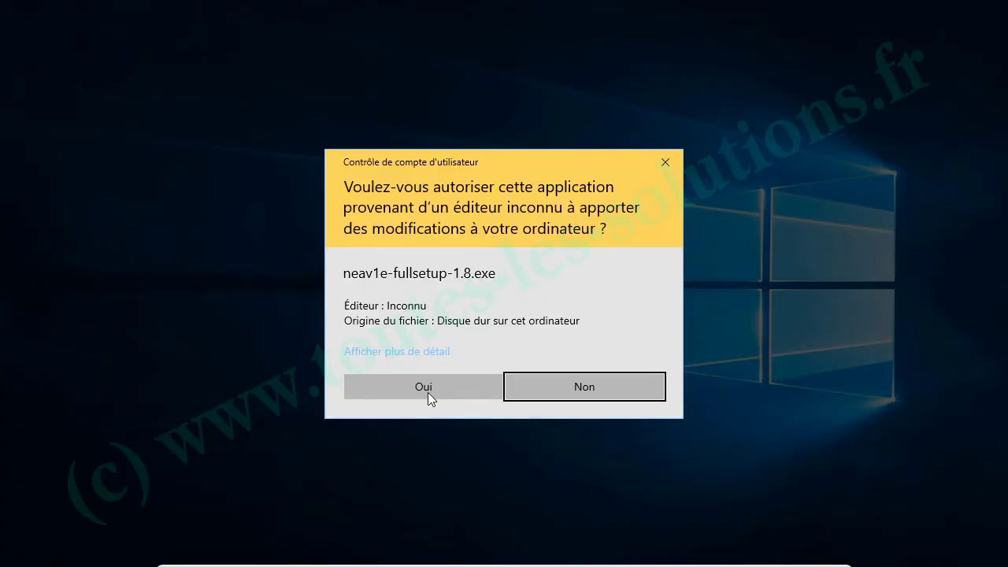
left_click(425, 389)
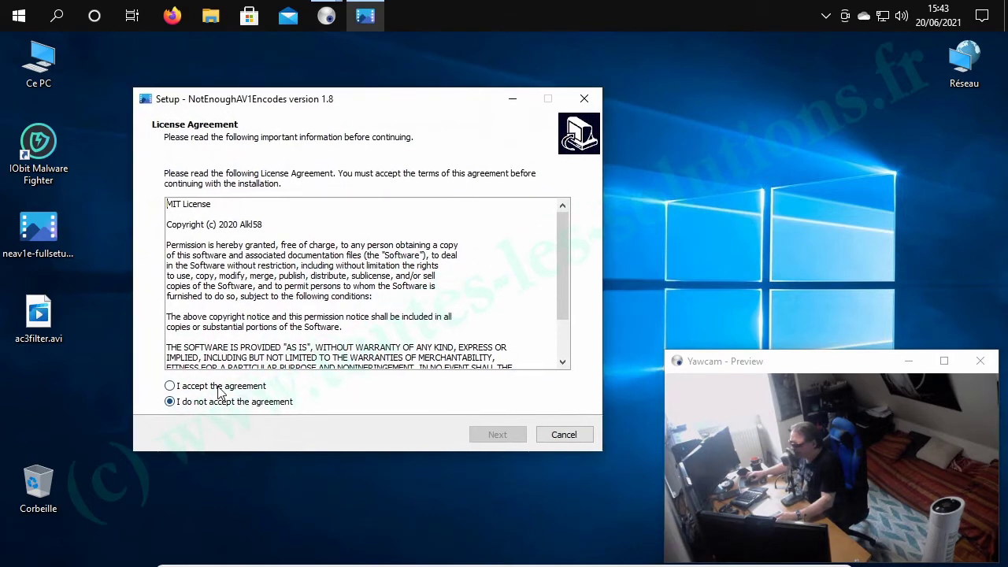
Step: Accept the license and install NotEnoughAV1Encodes in the default folder without a desktop shortcut, launching it on completion
left_click(221, 388)
left_click(497, 435)
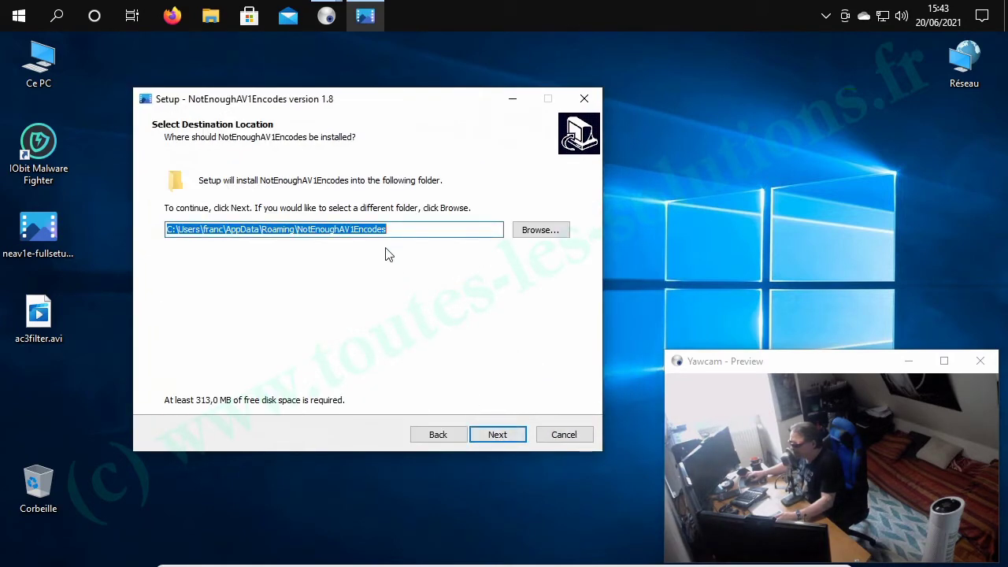
left_click(498, 435)
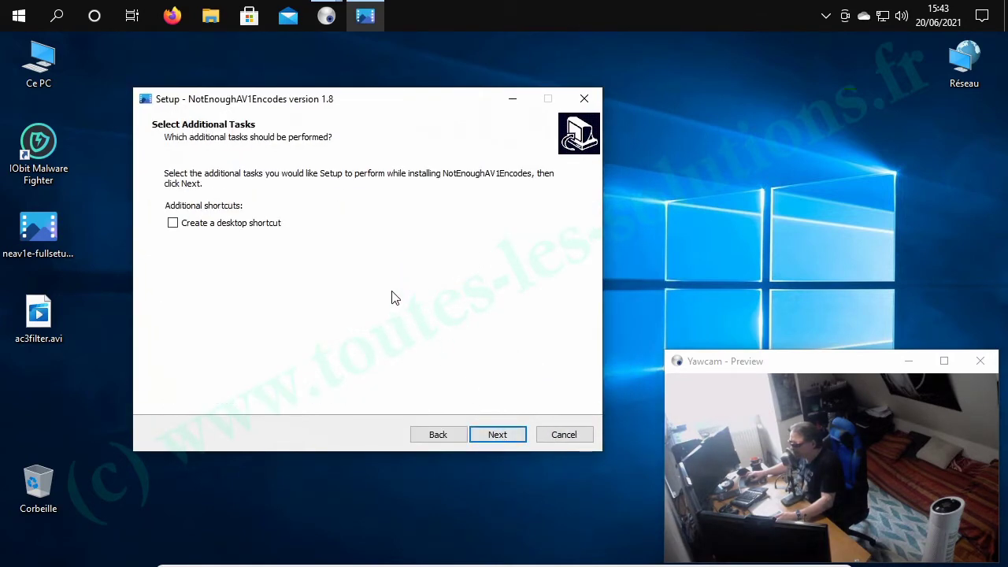
left_click(505, 439)
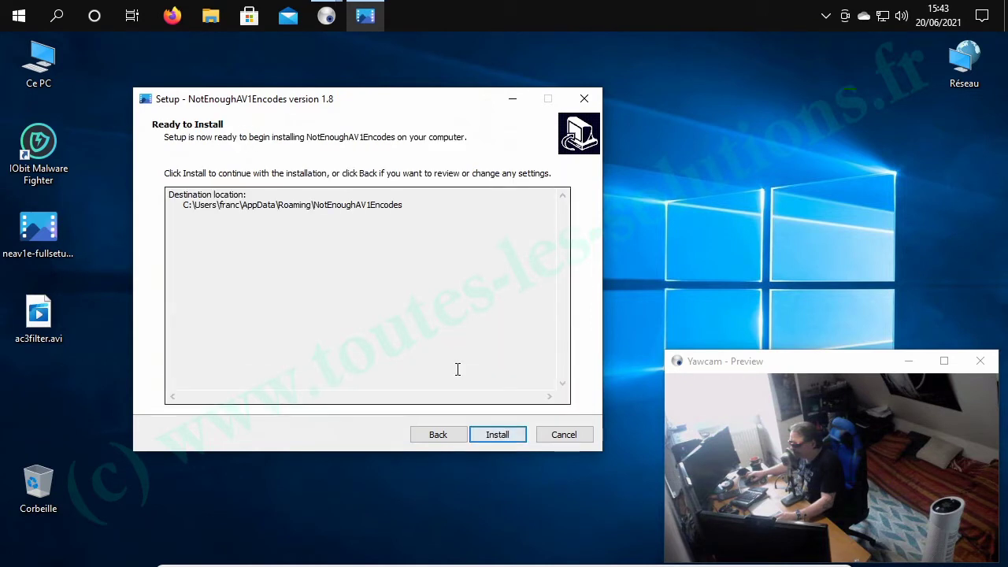
left_click(505, 440)
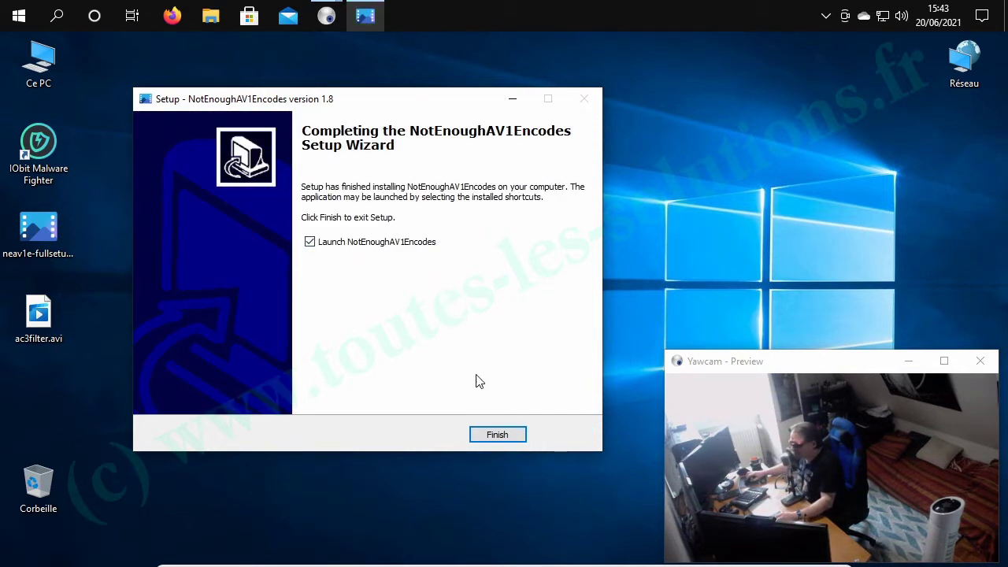
left_click(502, 434)
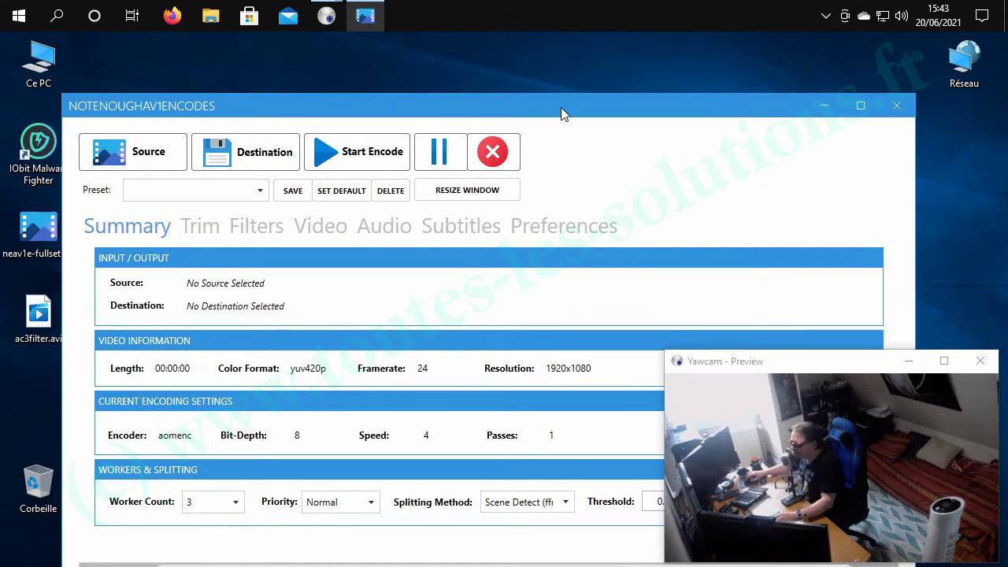
Step: Load ac3filter.avi from the desktop (Bureau) as a single-file source
left_click_drag(562, 103, 577, 49)
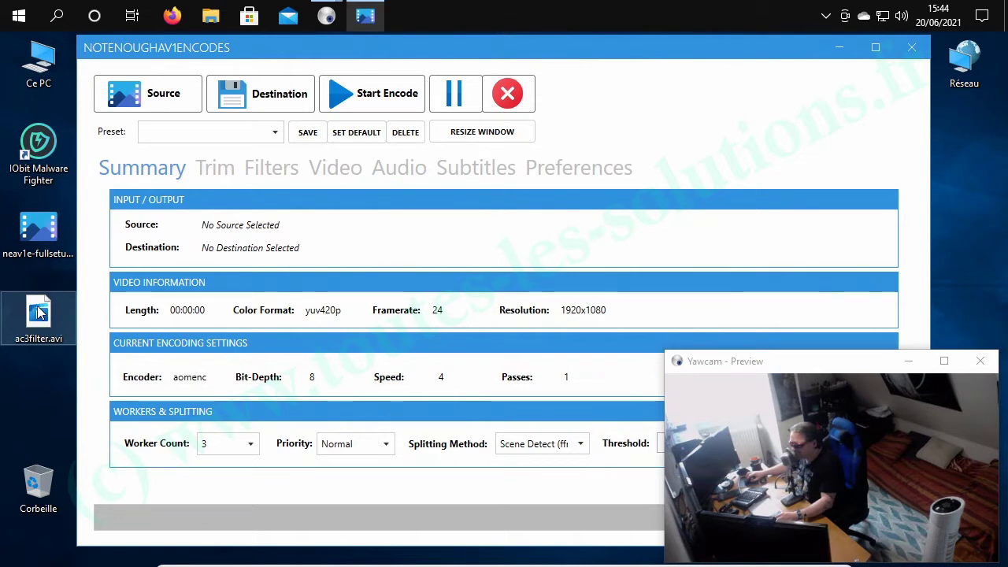
left_click(163, 95)
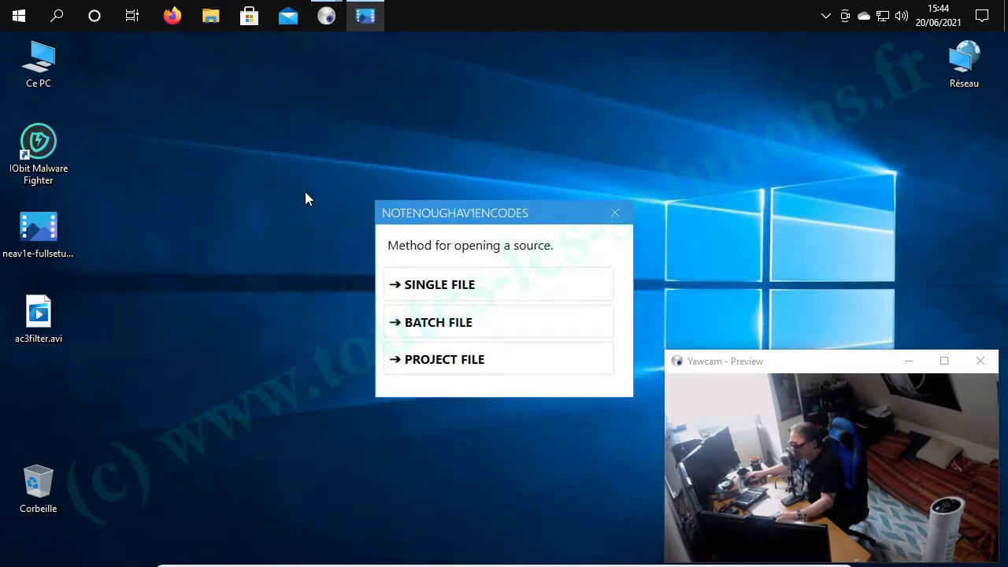
left_click(446, 288)
left_click_drag(561, 163, 233, 73)
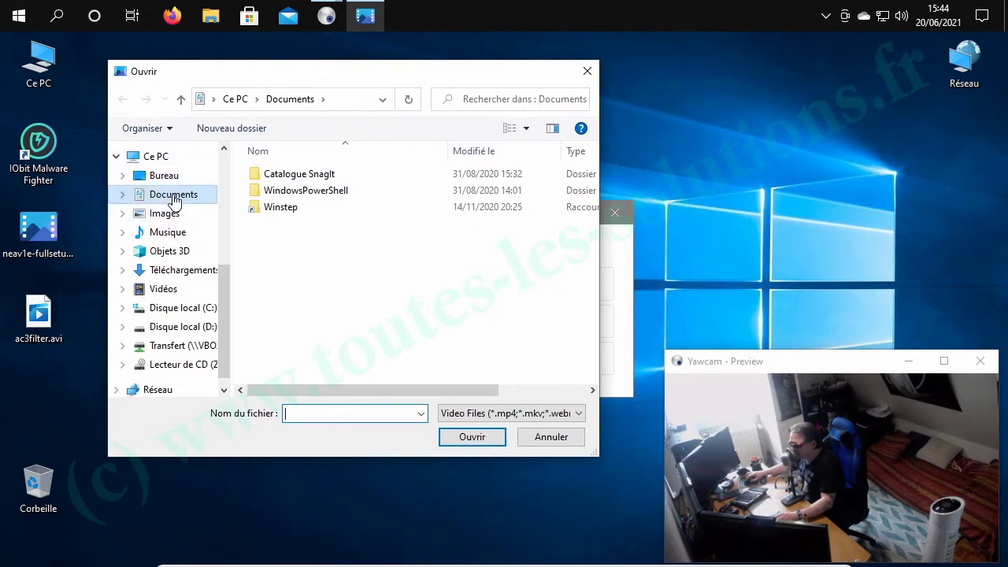
left_click(164, 175)
double_click(285, 189)
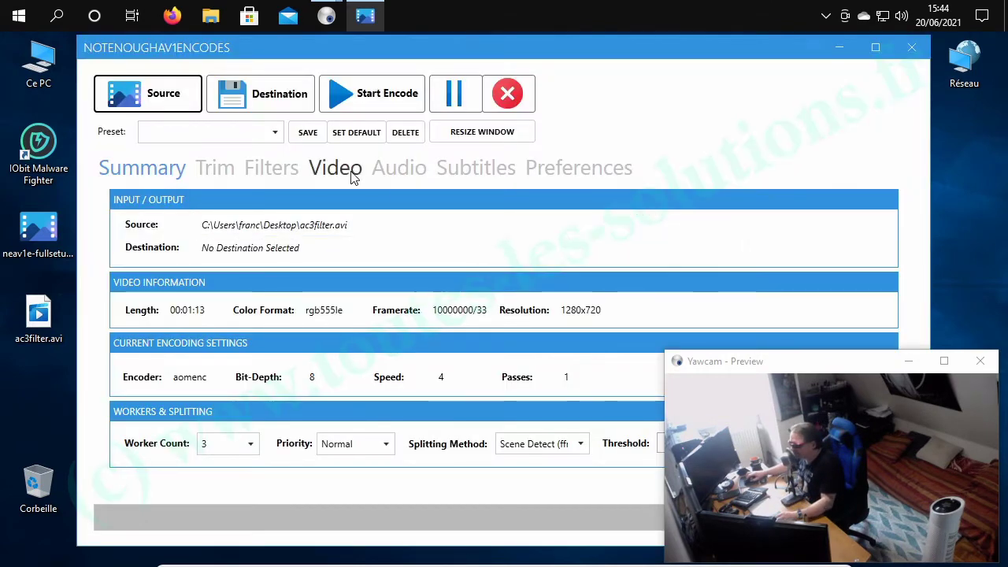
Step: Set the encode destination to test.mkv on the desktop and reposition the program window
left_click(265, 95)
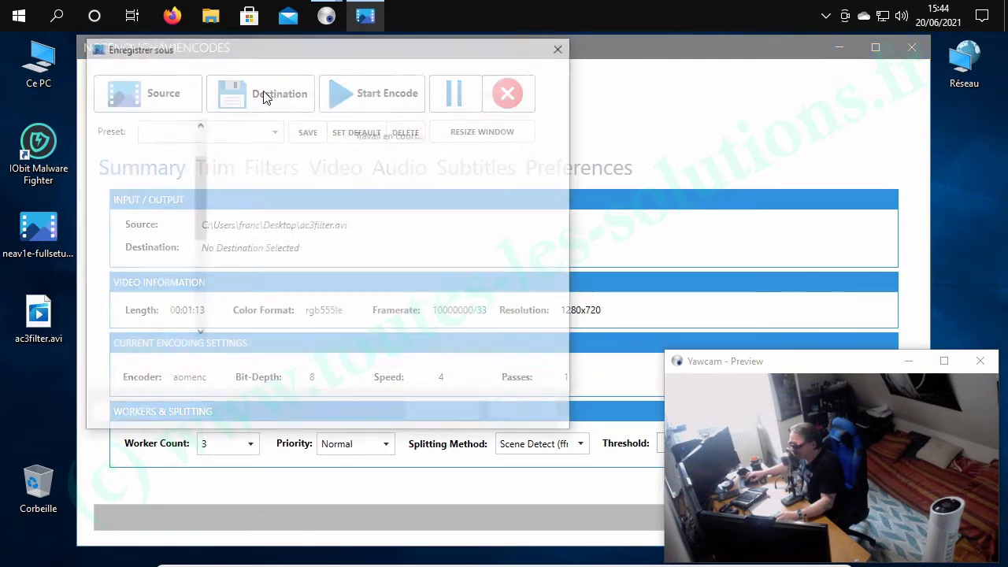
type("test")
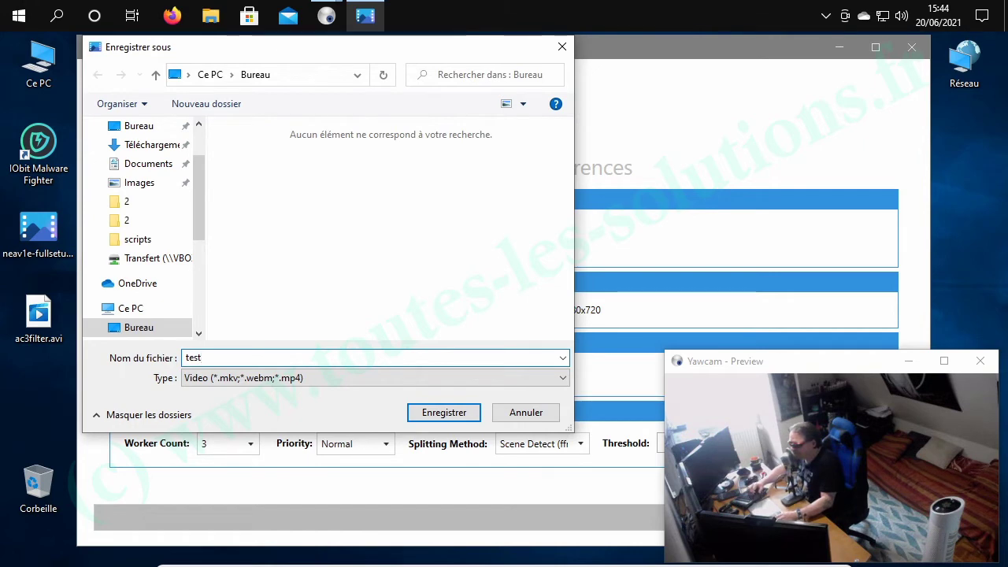
type(".mkv")
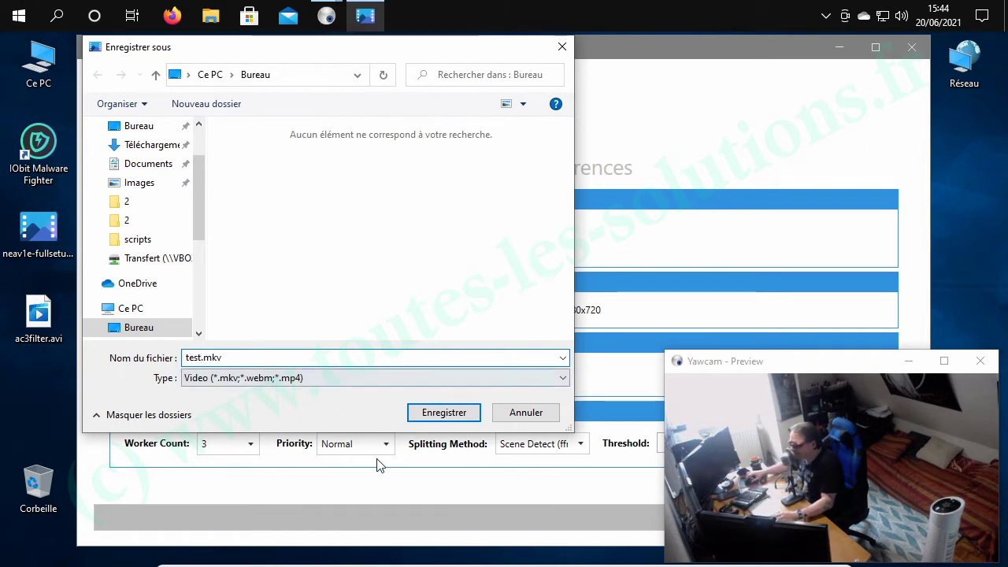
left_click(444, 412)
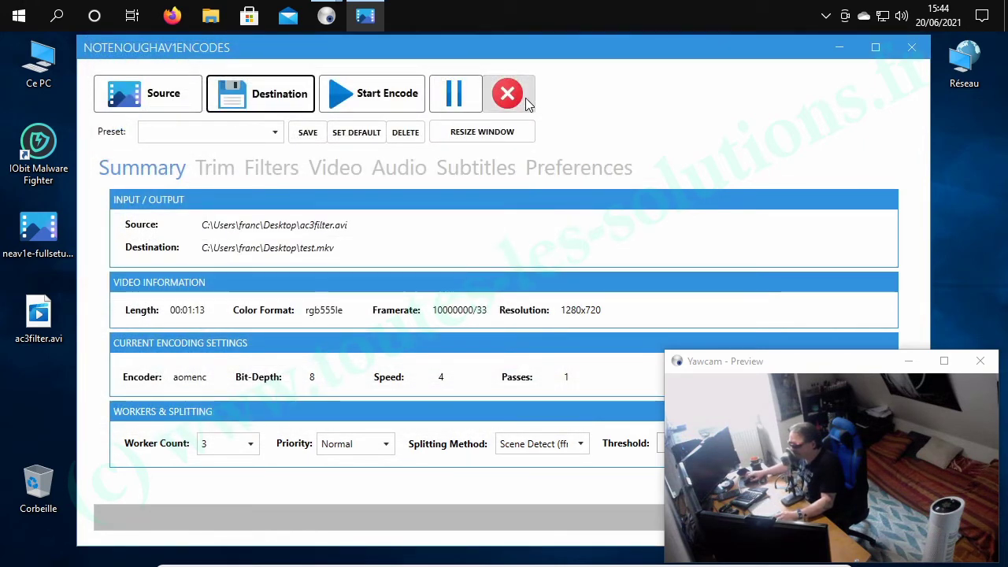
left_click_drag(531, 43, 471, 50)
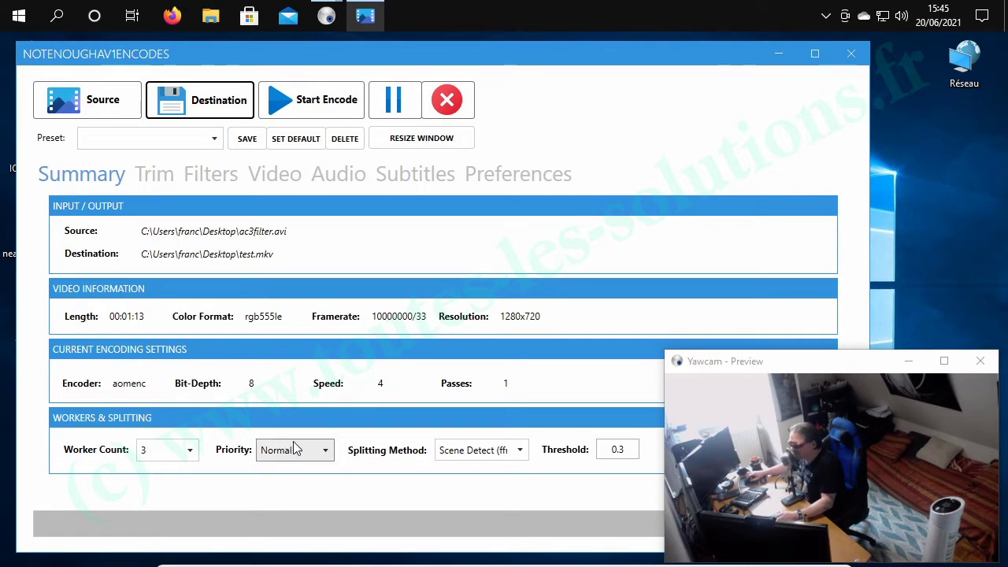
Step: Examine the trimming and filter settings, including the rotation angles offered, leaving Rotate switched off
left_click(160, 182)
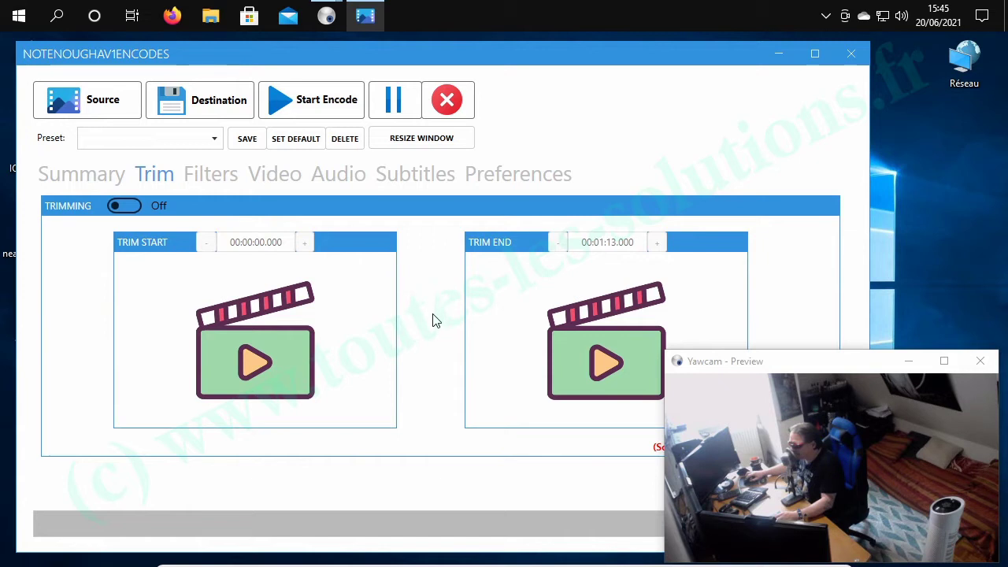
left_click(209, 177)
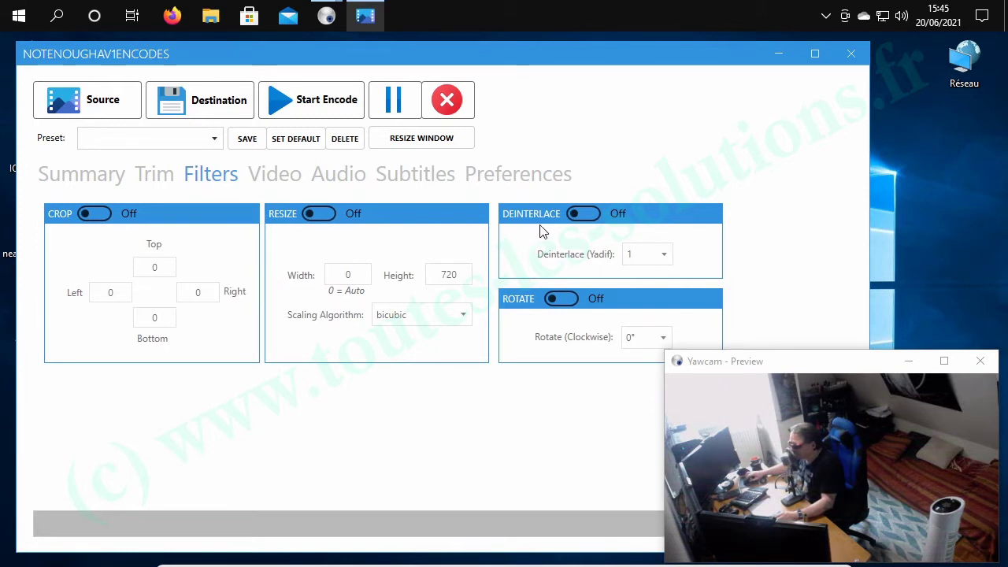
left_click(561, 299)
left_click(642, 341)
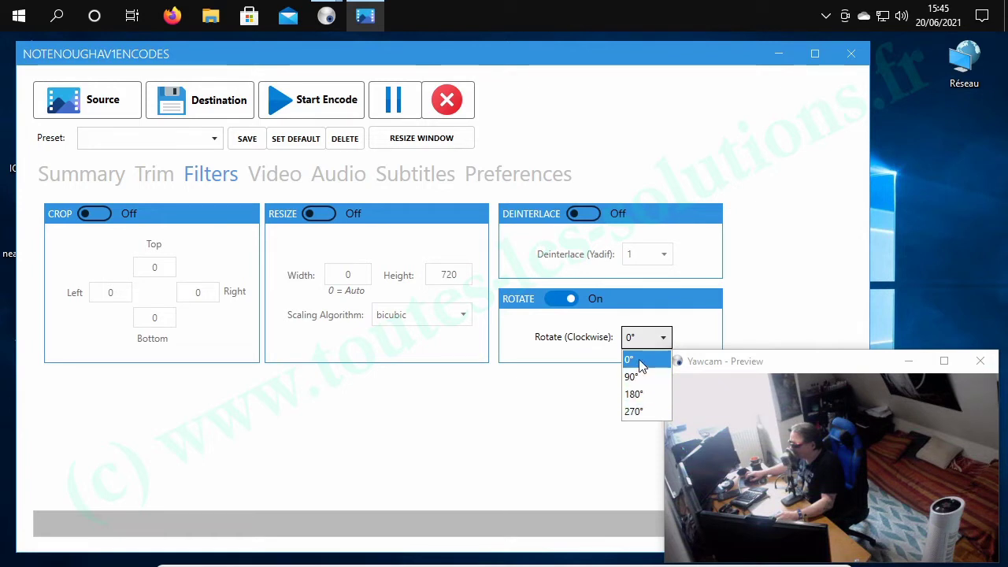
left_click(646, 337)
left_click(560, 301)
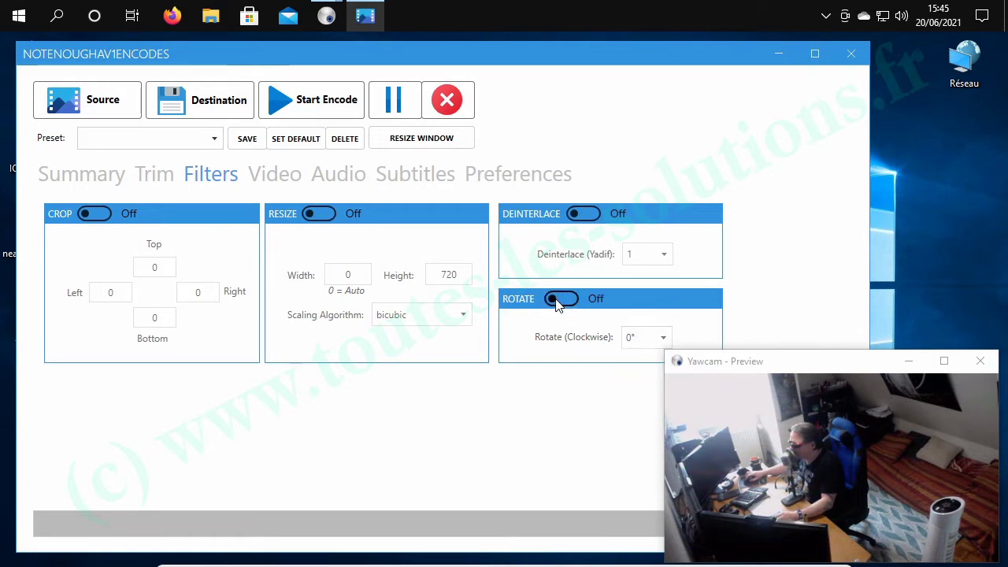
Step: Examine the video settings: the encoder, bit-depth and passes choices, and the constant quality and bitrate modes
left_click(276, 178)
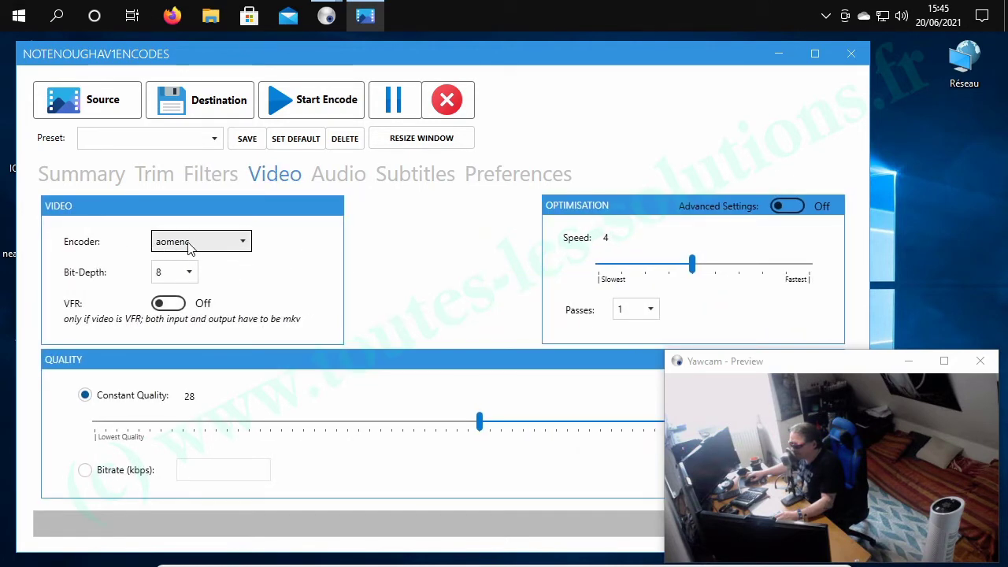
left_click(237, 242)
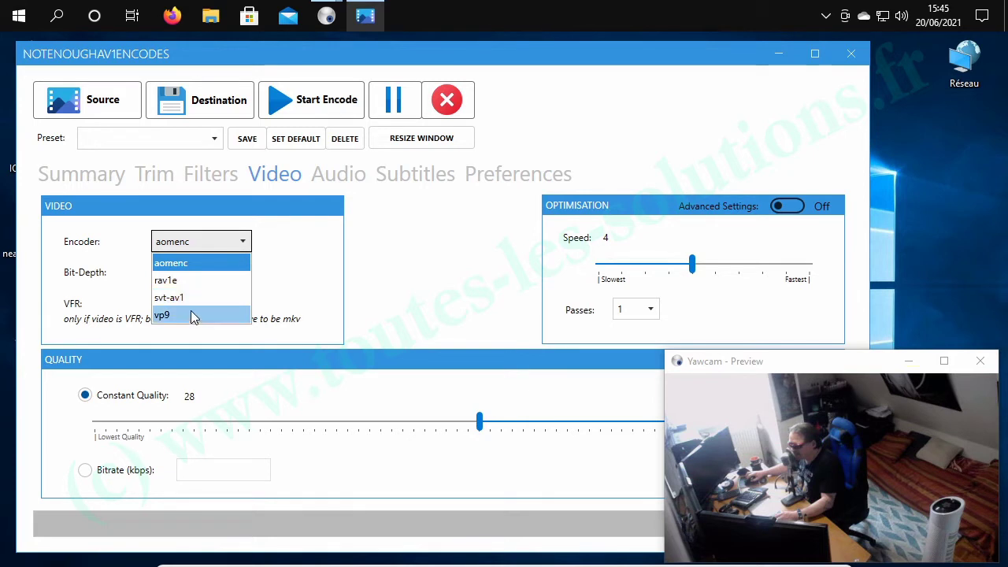
left_click(301, 253)
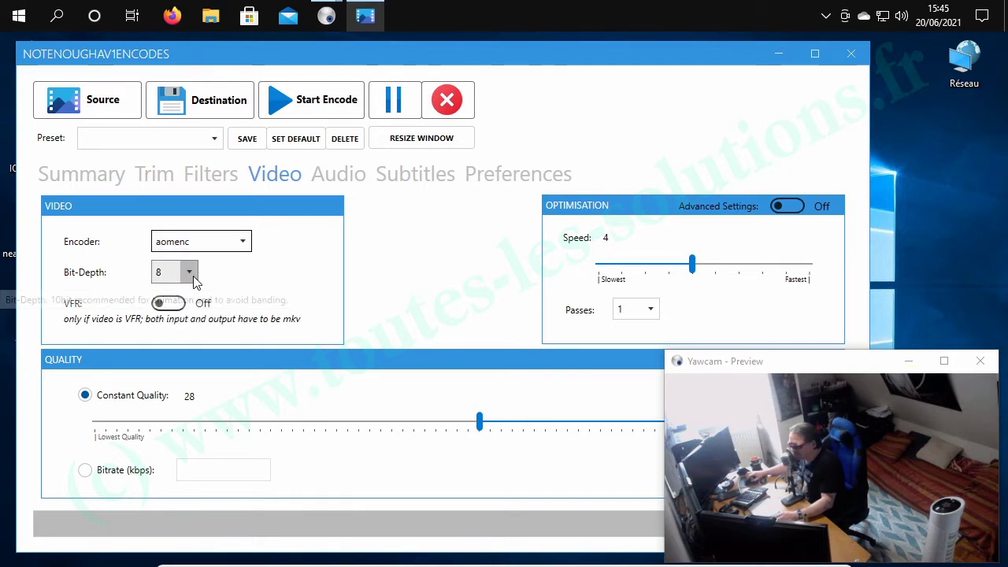
left_click(189, 272)
left_click(189, 275)
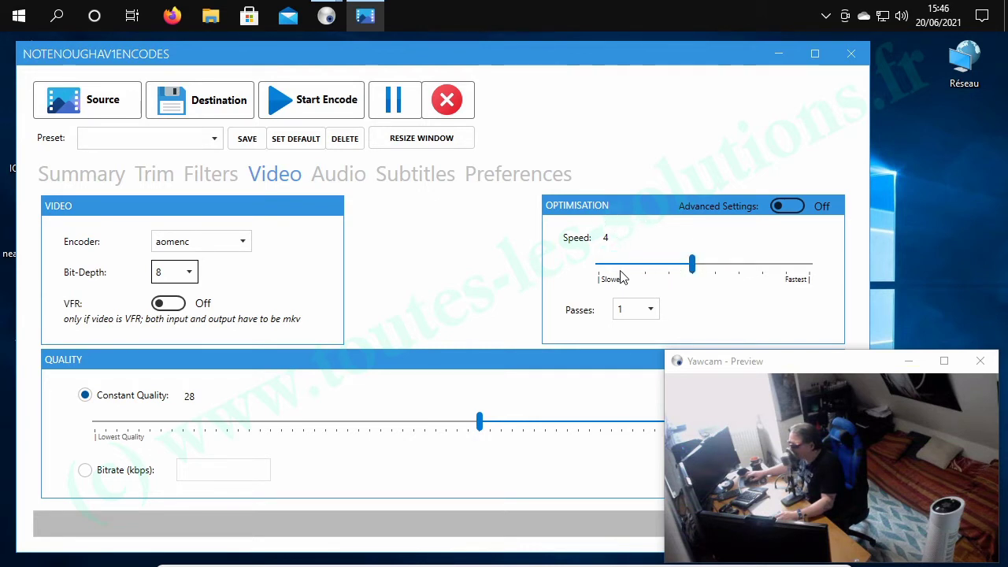
left_click(653, 311)
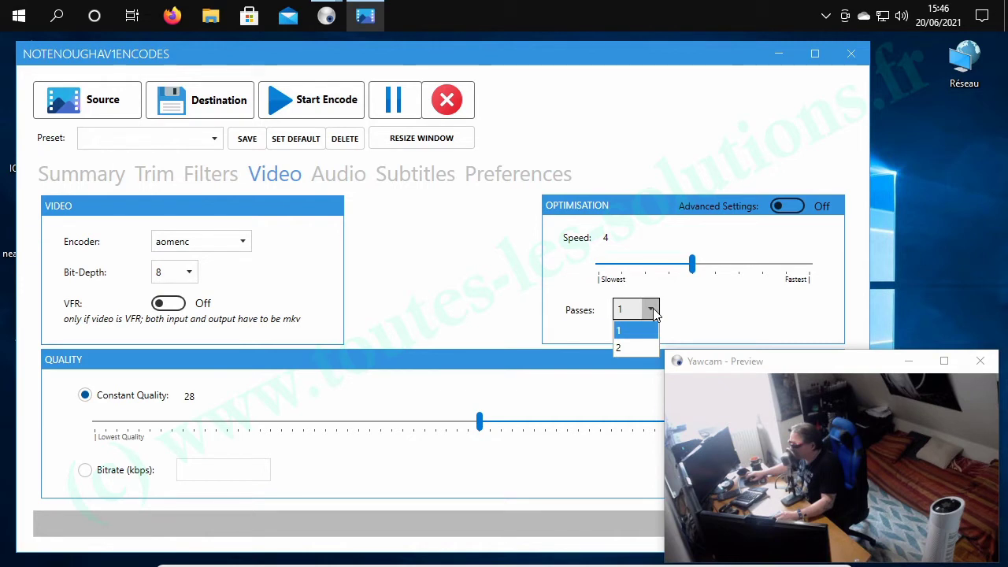
left_click(652, 311)
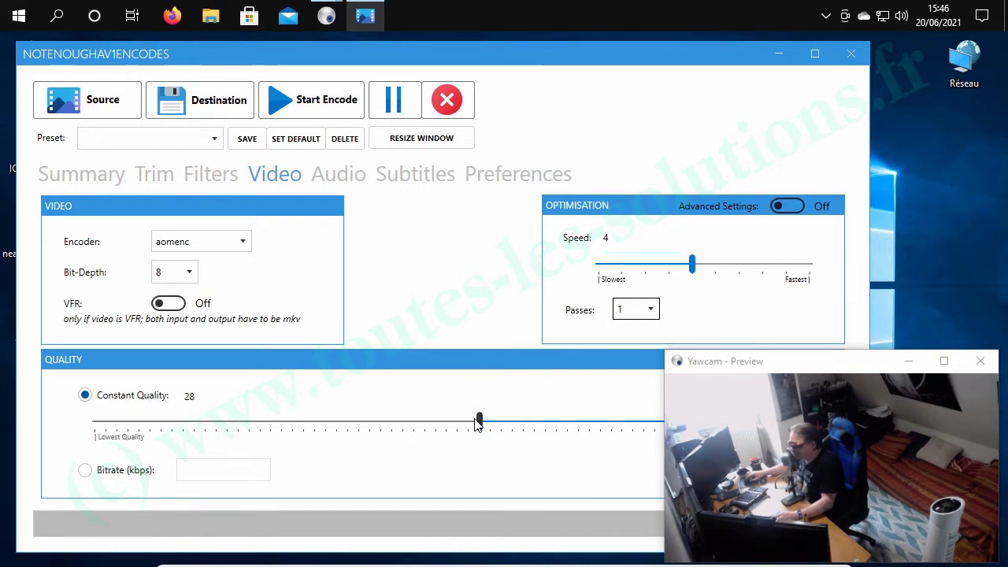
left_click(85, 470)
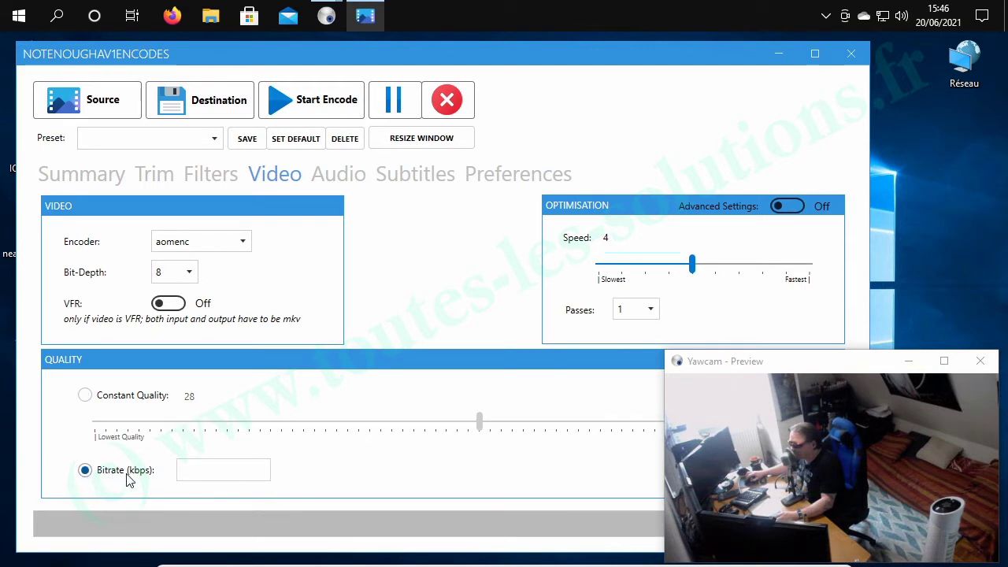
left_click(85, 396)
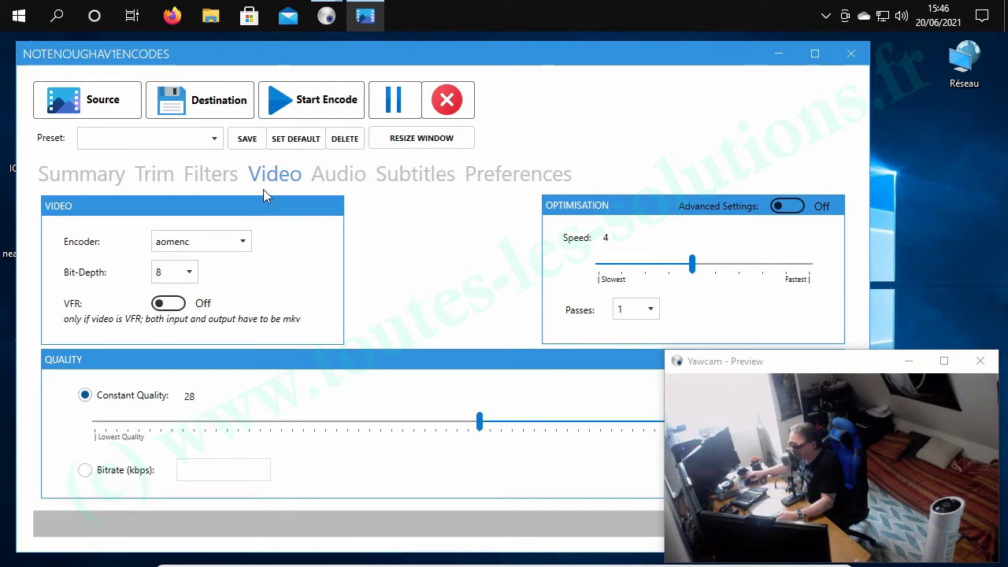
Step: Examine the audio settings for track 1: the codecs and channel layouts offered, keeping Opus and 2.0 (Stereo)
left_click(338, 174)
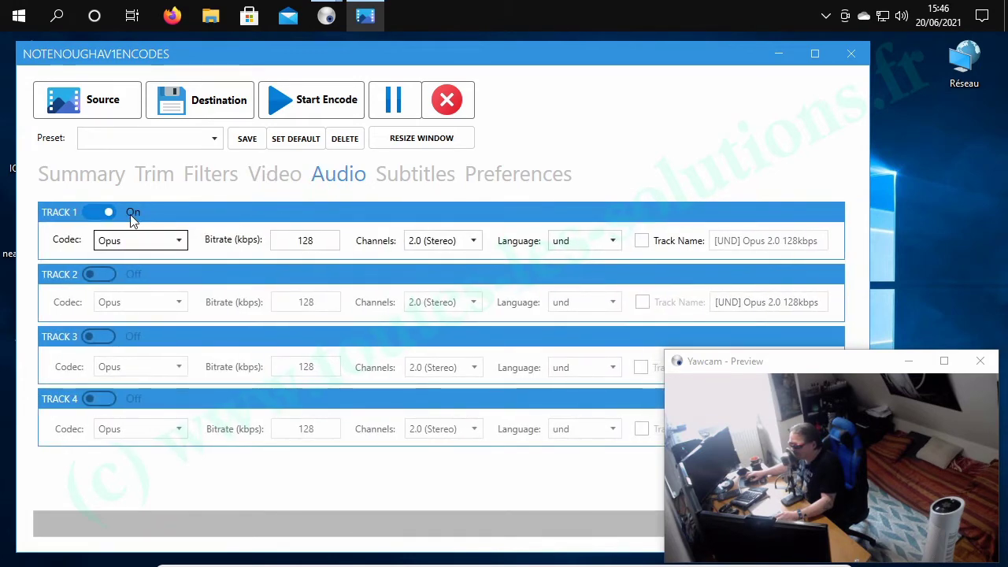
left_click(178, 242)
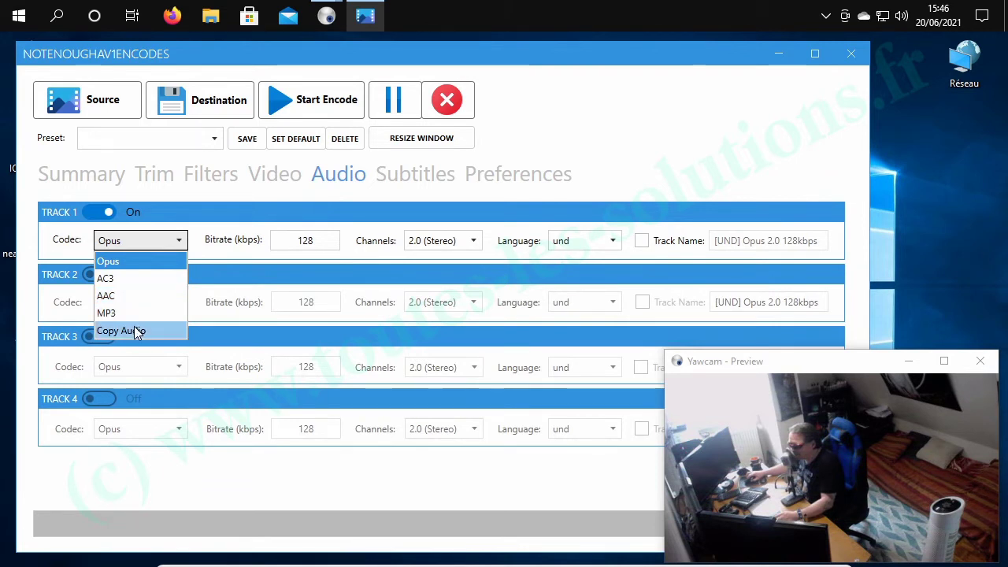
left_click(235, 235)
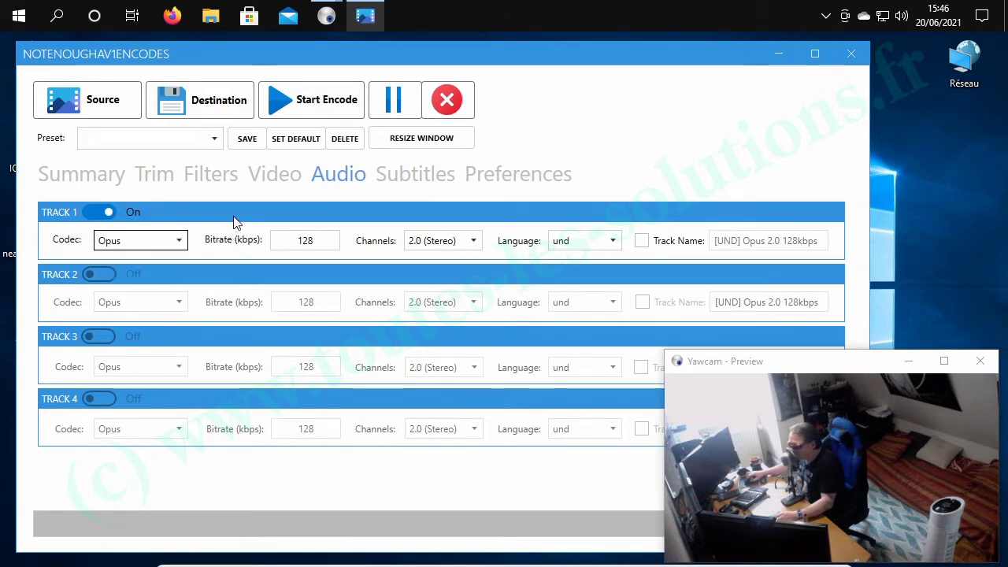
left_click(467, 243)
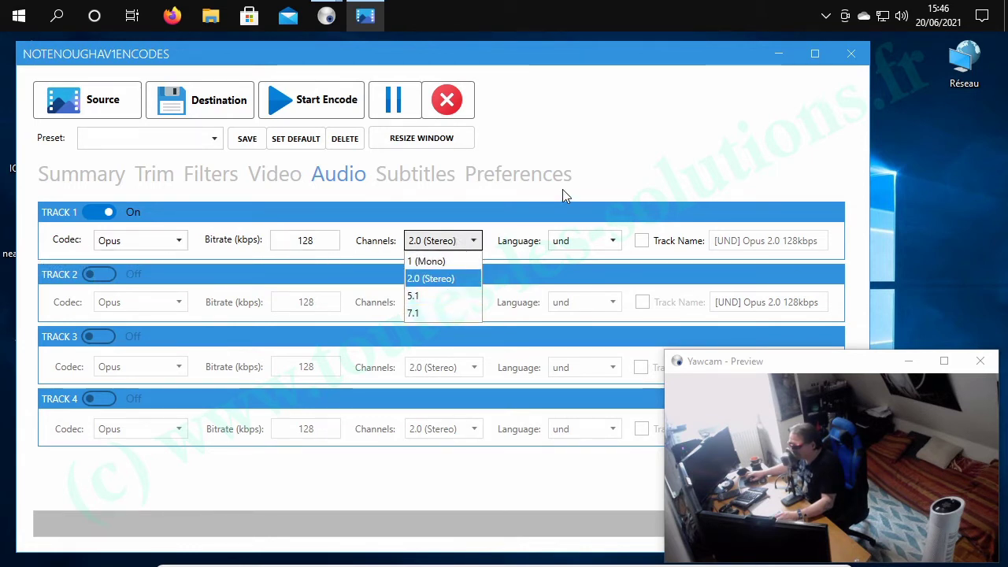
left_click(612, 201)
Step: Set the language of audio track 1 to French
left_click(612, 243)
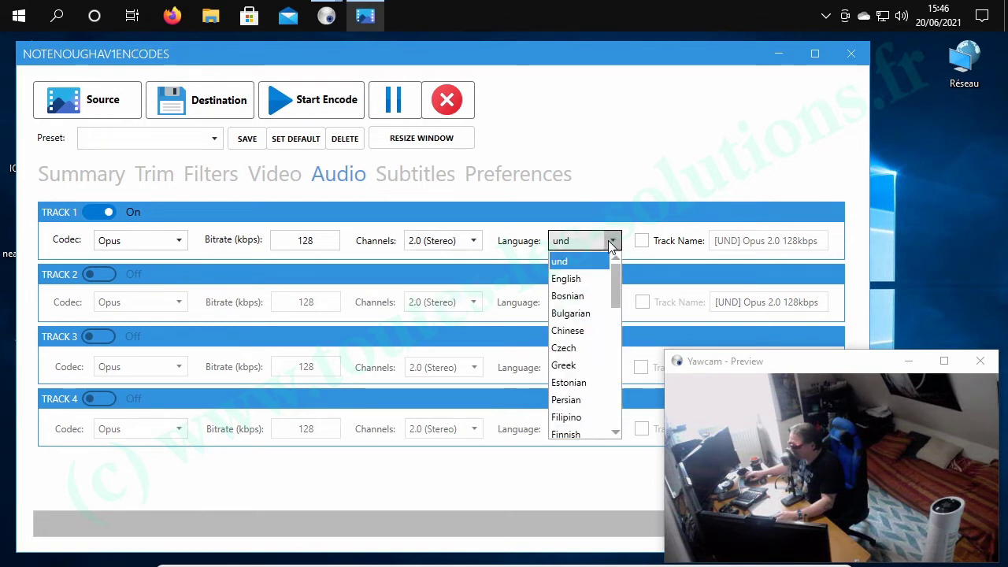
scroll(583, 394, "down", 1)
left_click(581, 388)
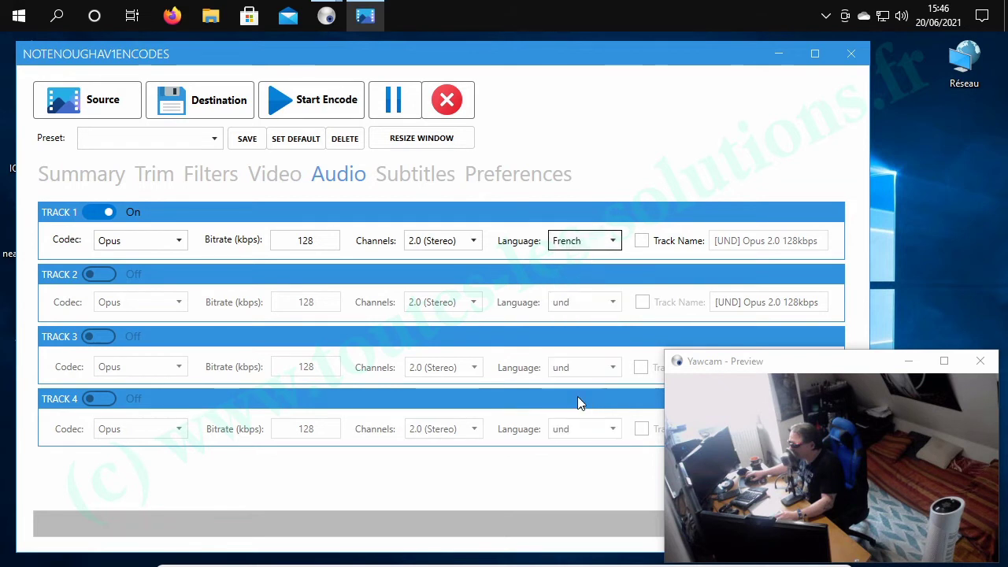
Step: Enable a custom name for audio track 1 and change it to "French Opus 2.0 128kbps"
left_click(641, 241)
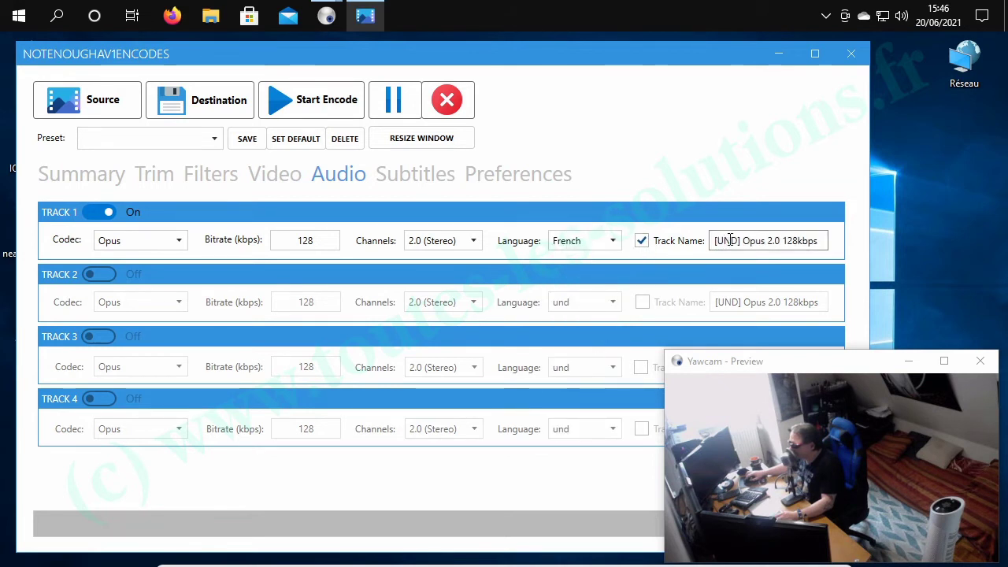
left_click_drag(763, 240, 674, 247)
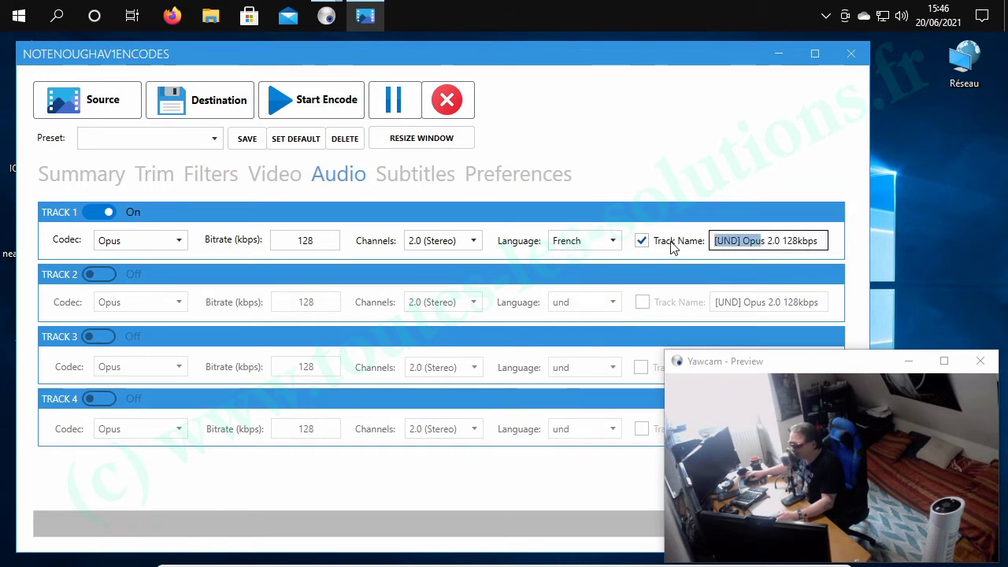
left_click(742, 238)
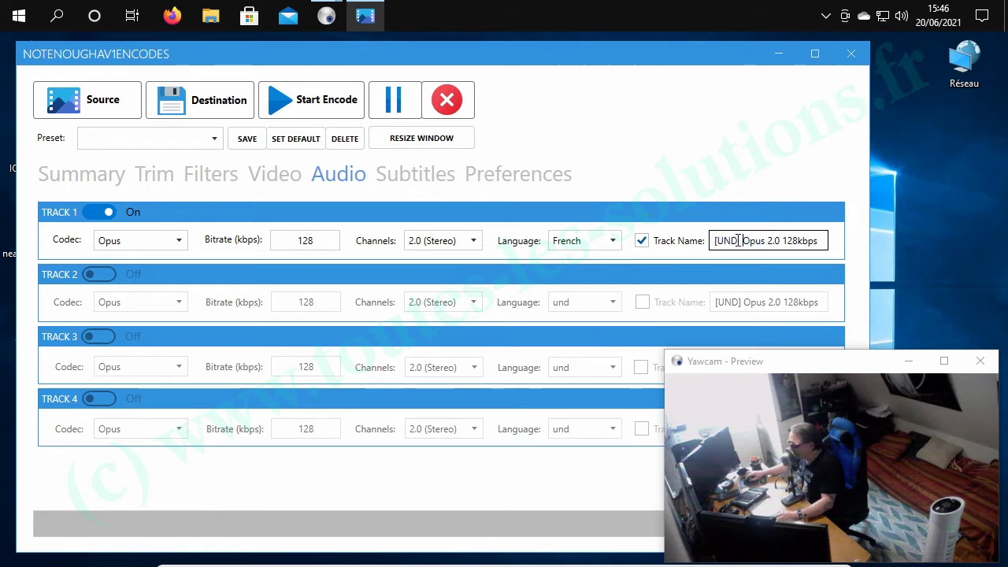
left_click_drag(739, 240, 681, 238)
type("French")
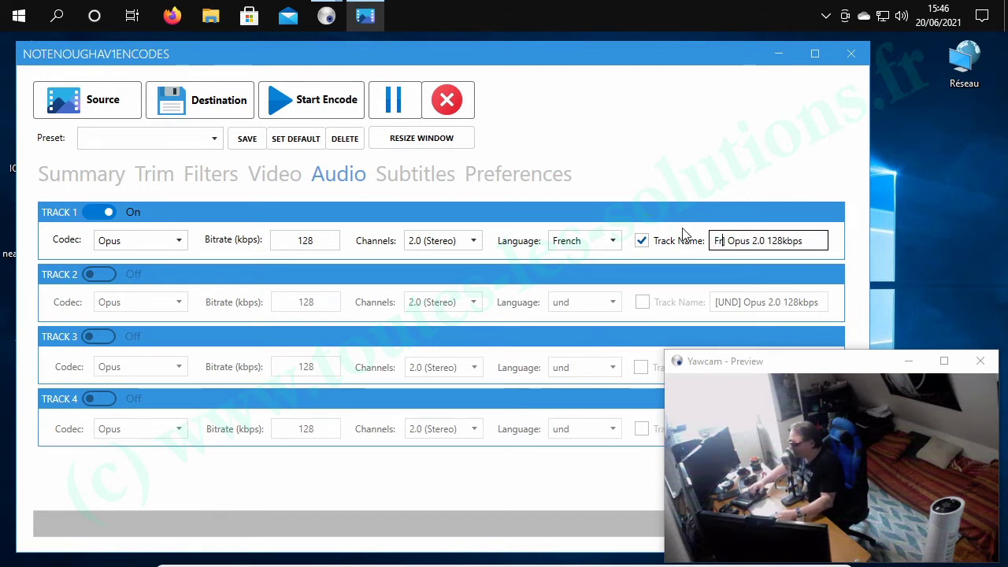
key("Delete")
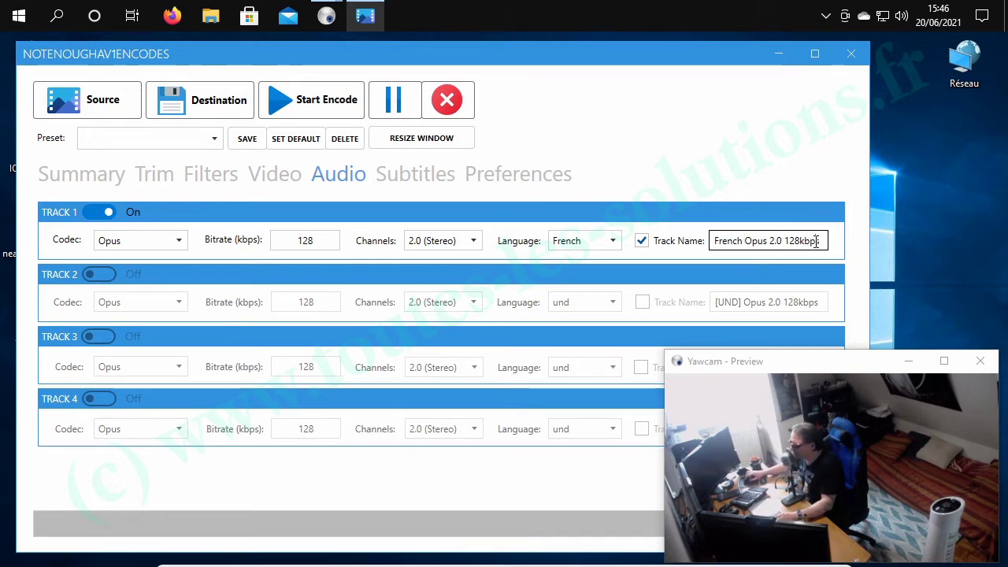
Step: Switch on subtitle track 1 and check which file types it accepts, without loading a file
left_click(426, 180)
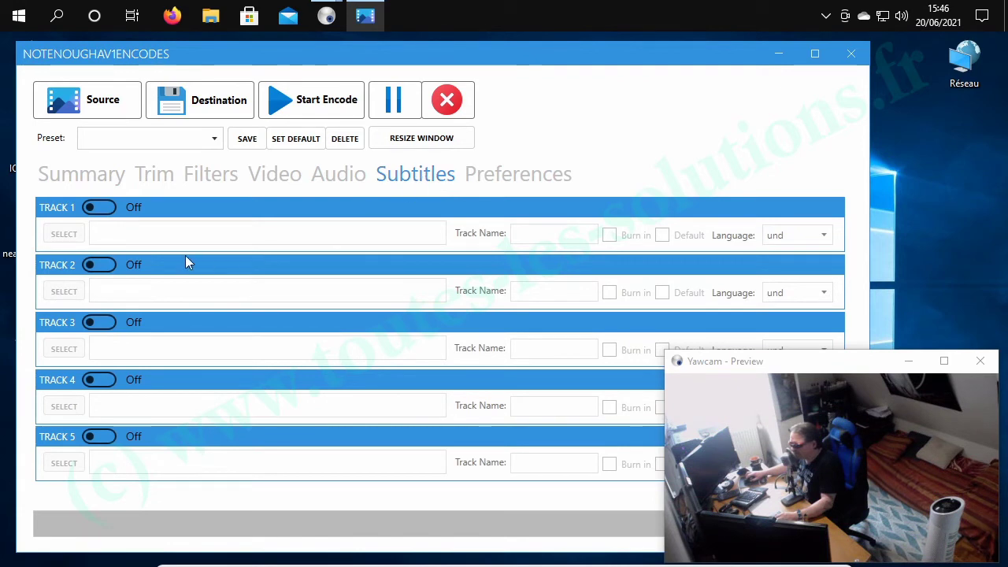
left_click(95, 208)
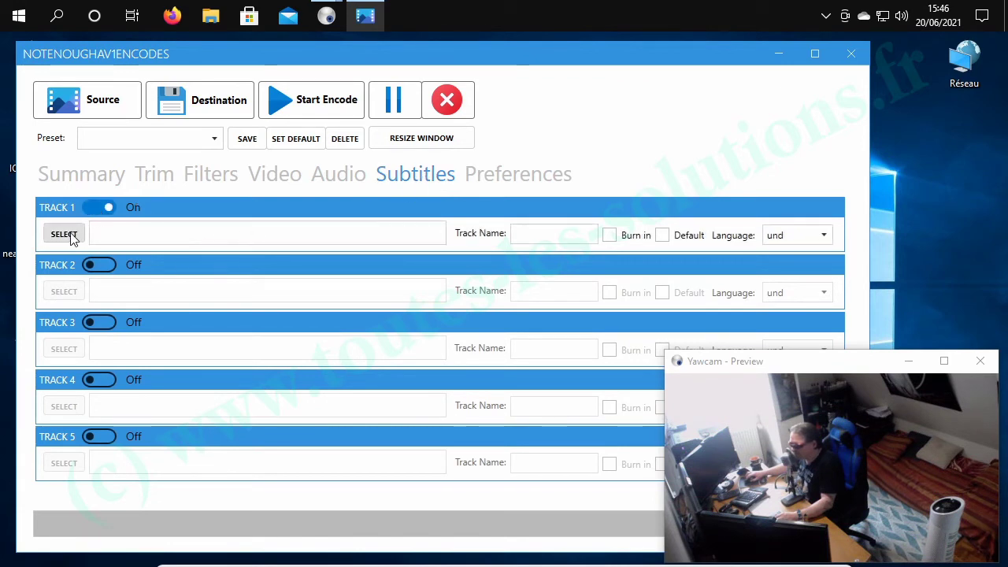
left_click(68, 234)
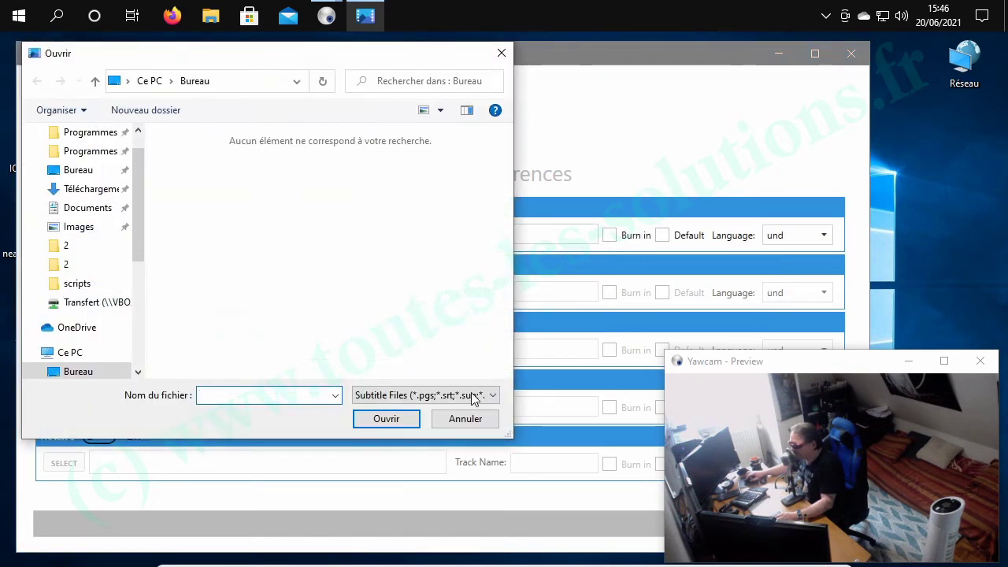
left_click(477, 398)
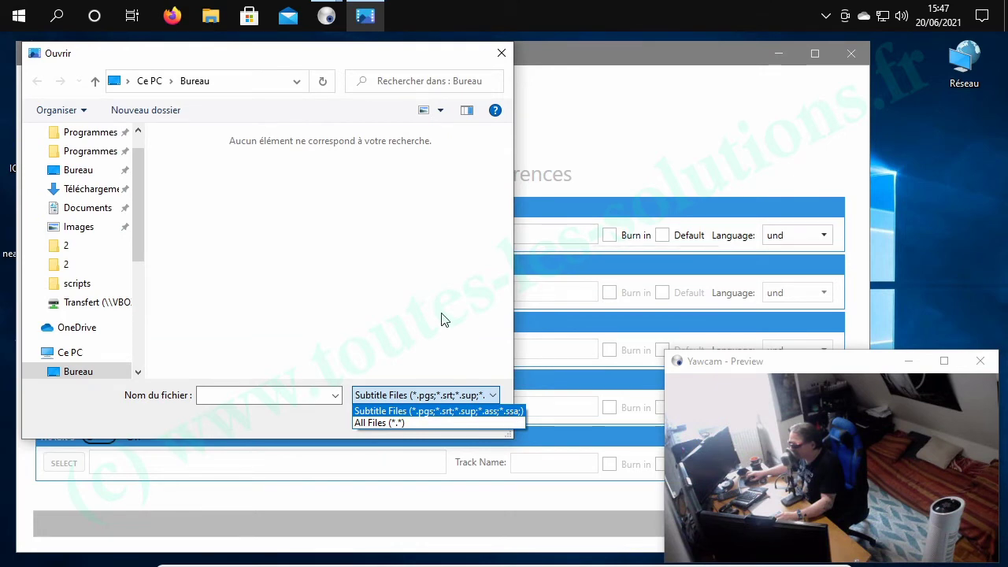
left_click(441, 322)
left_click(468, 417)
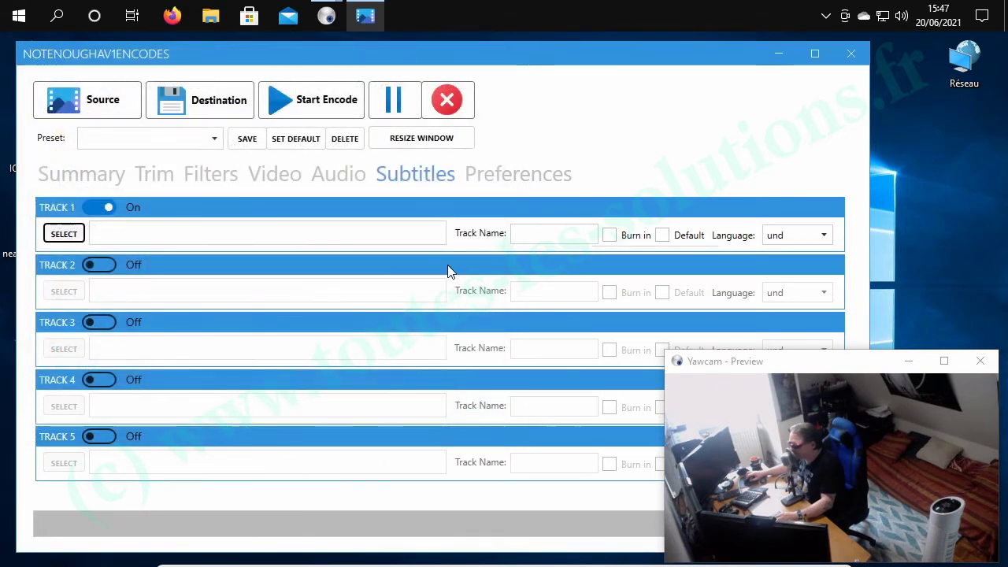
Step: Try out the program's appearance preferences by applying a Red accent, followed by the Dark base theme
left_click(524, 177)
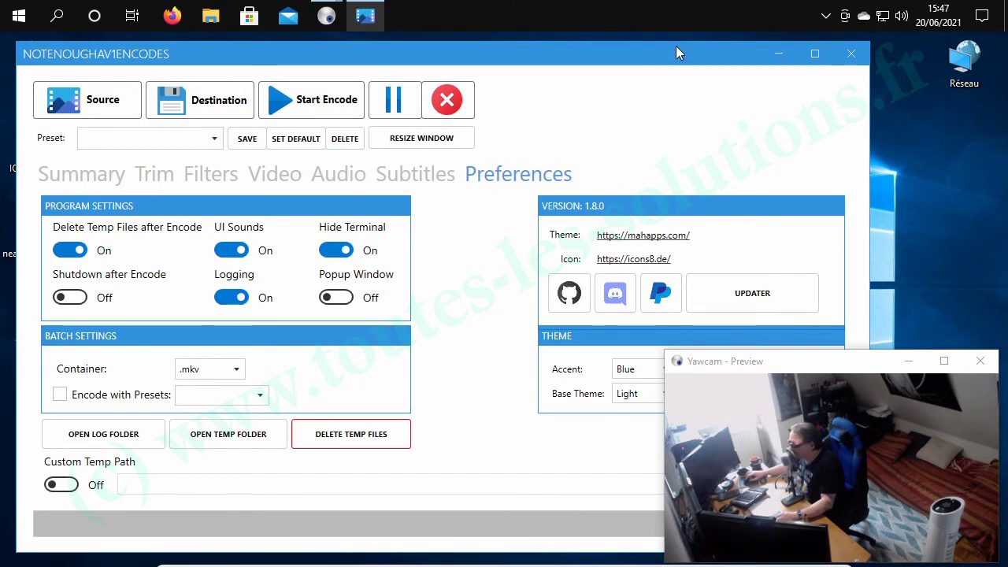
left_click_drag(676, 46, 544, 53)
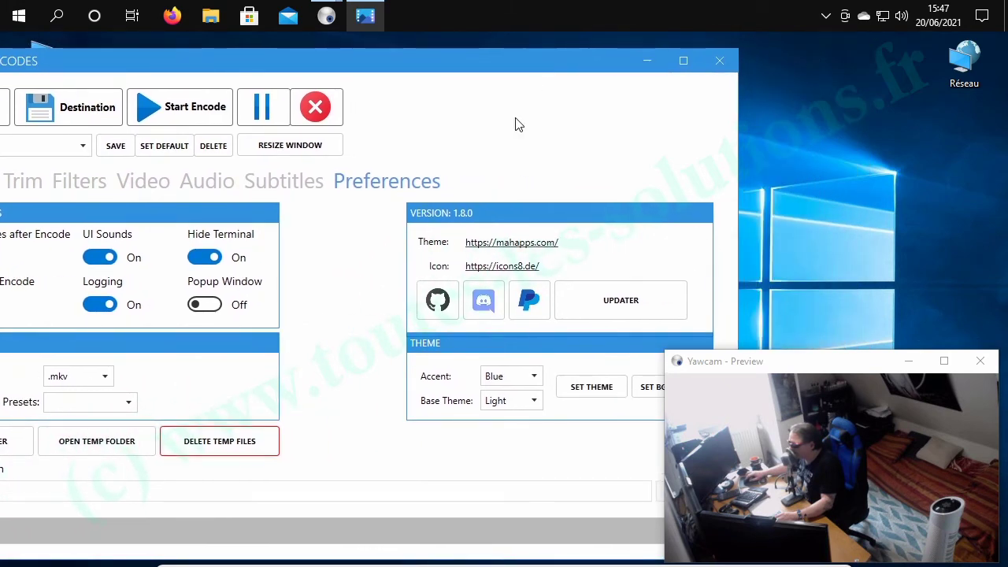
left_click(533, 376)
left_click(524, 206)
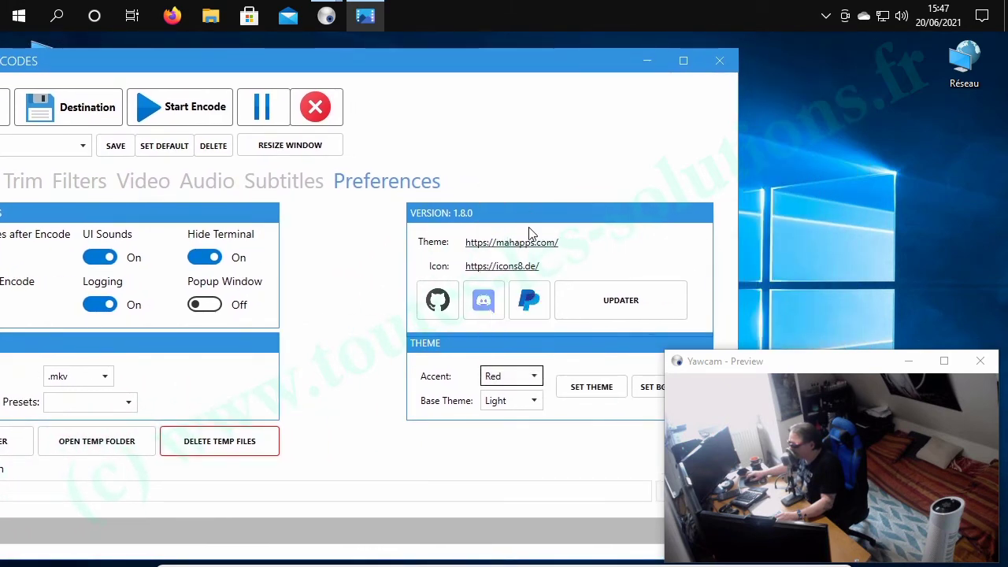
left_click(588, 389)
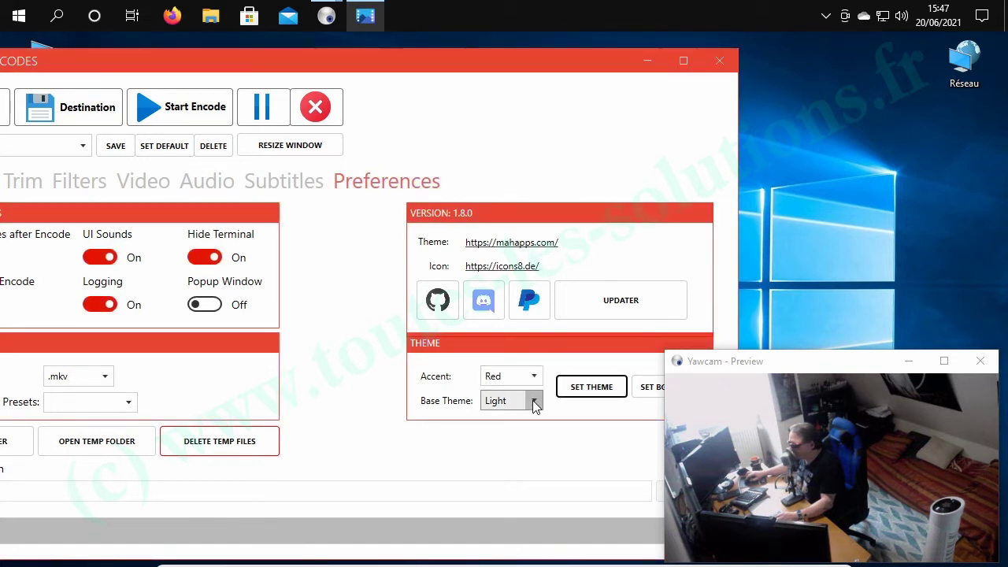
left_click(533, 400)
left_click(508, 443)
left_click(592, 389)
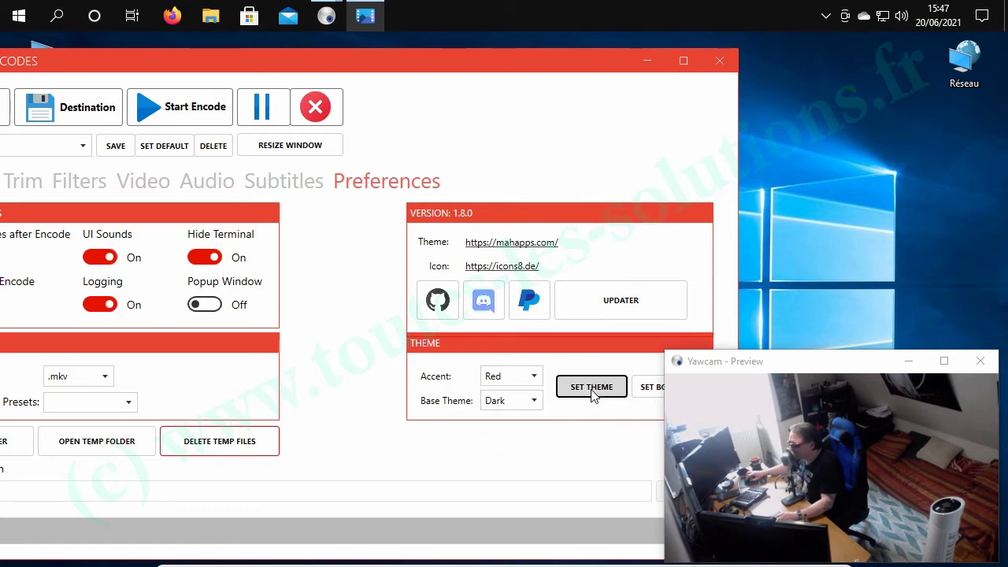
Step: Restore the Blue accent and the Light base theme, and move the program window fully back into view
left_click(533, 370)
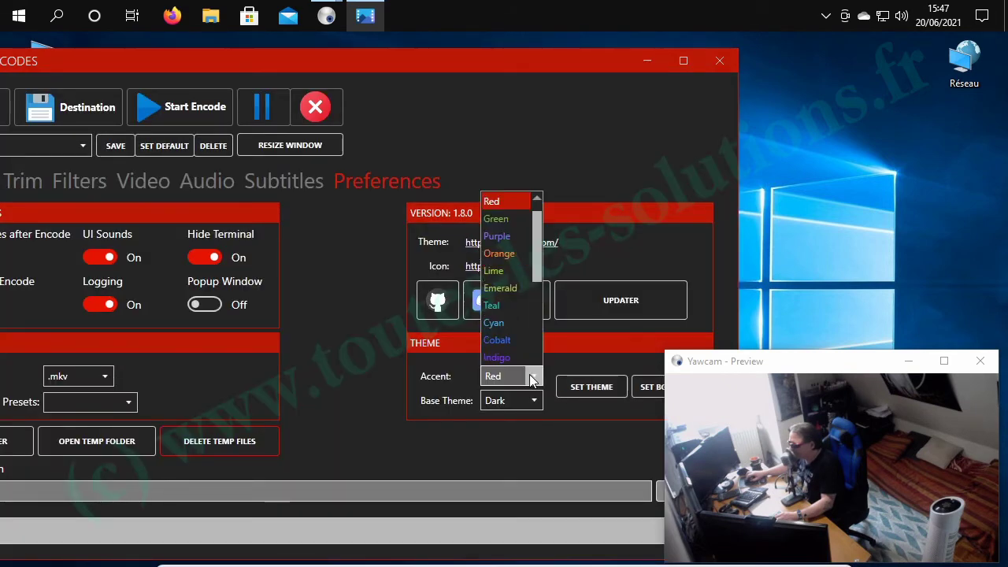
scroll(520, 274, "down", 2)
scroll(520, 267, "up", 3)
left_click(497, 189)
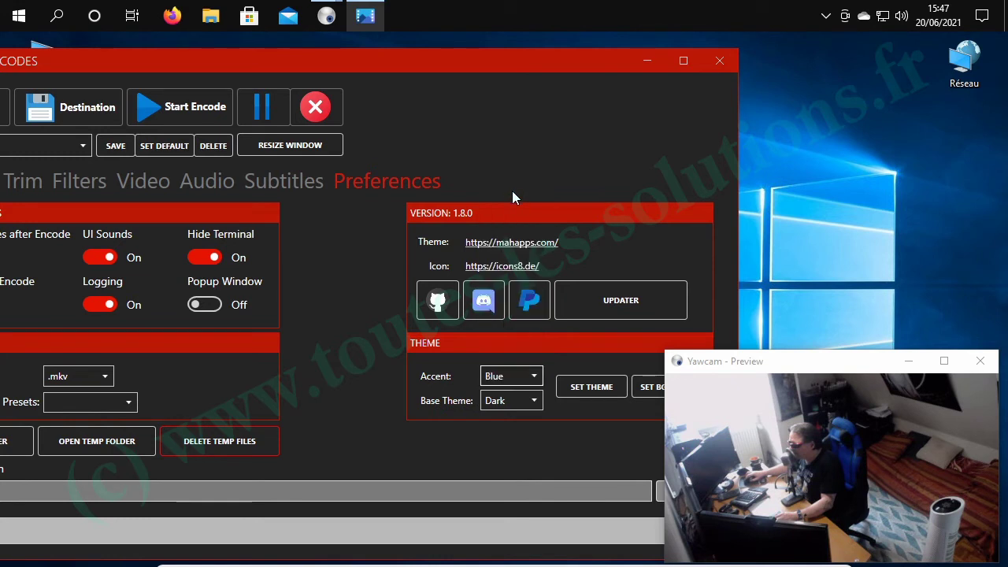
left_click(586, 388)
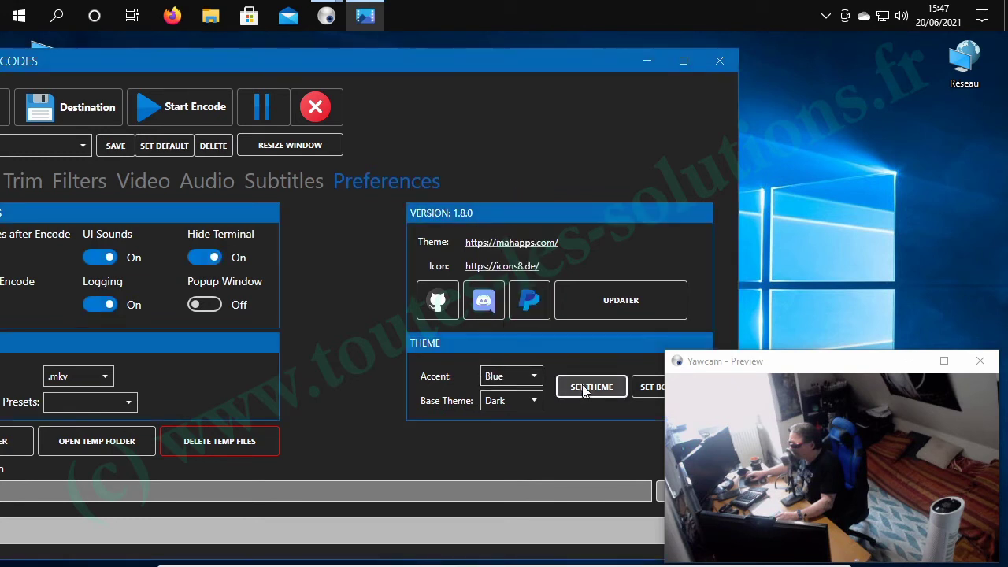
left_click(530, 402)
left_click(514, 422)
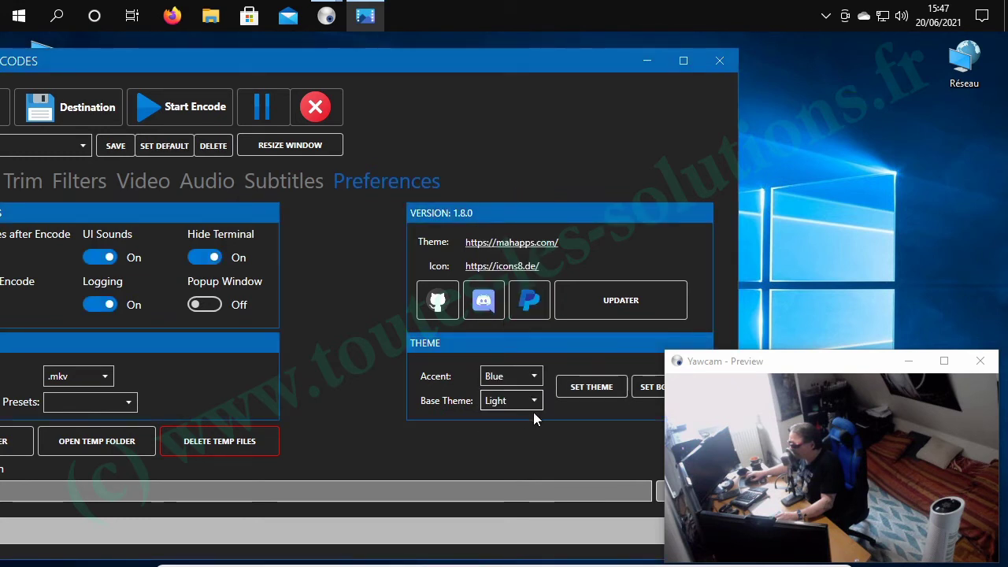
left_click(589, 388)
left_click_drag(453, 57, 606, 53)
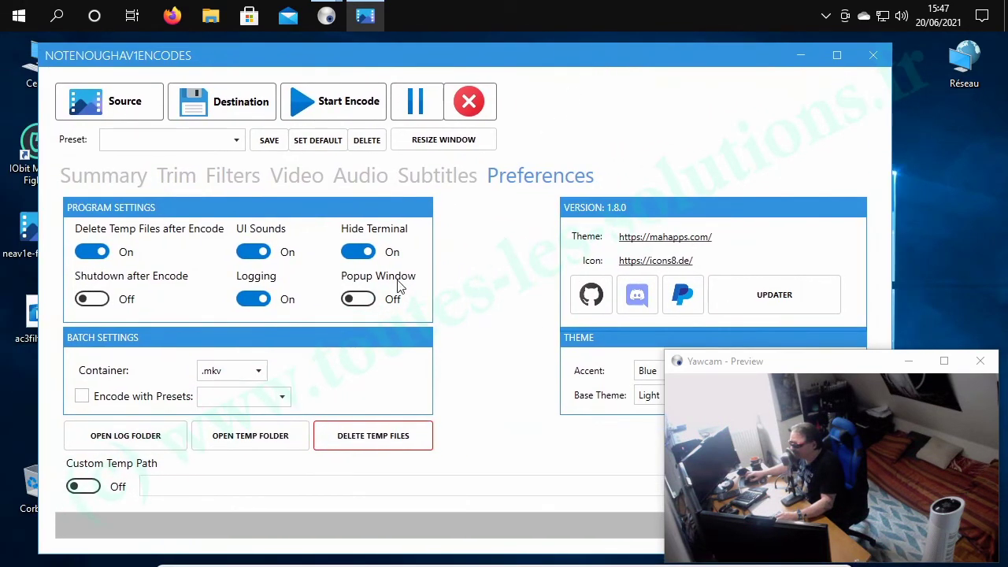
Step: Return to the encoding summary, start encoding ac3filter.avi to test.mkv, and cancel the encode while it is running
left_click(113, 176)
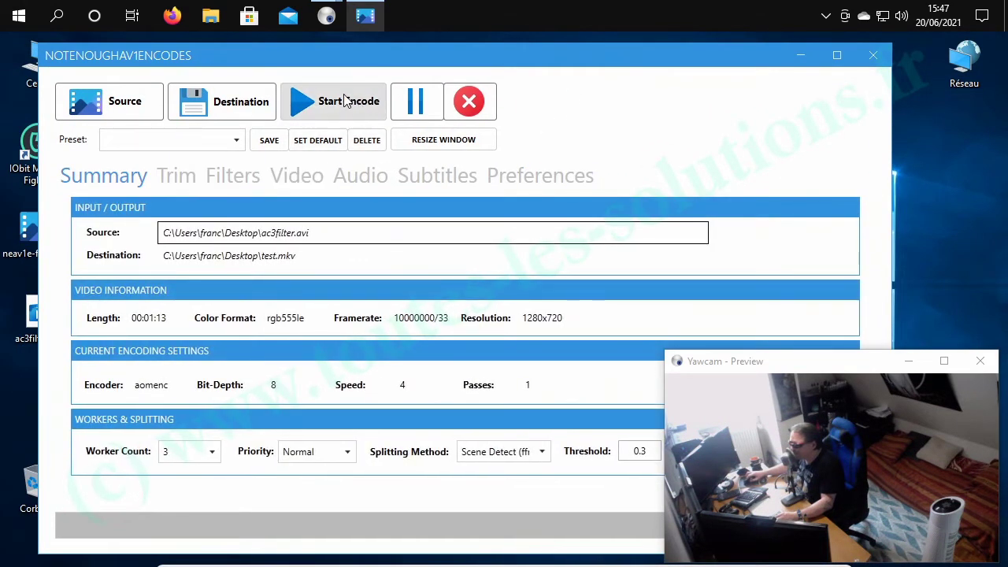
left_click(339, 105)
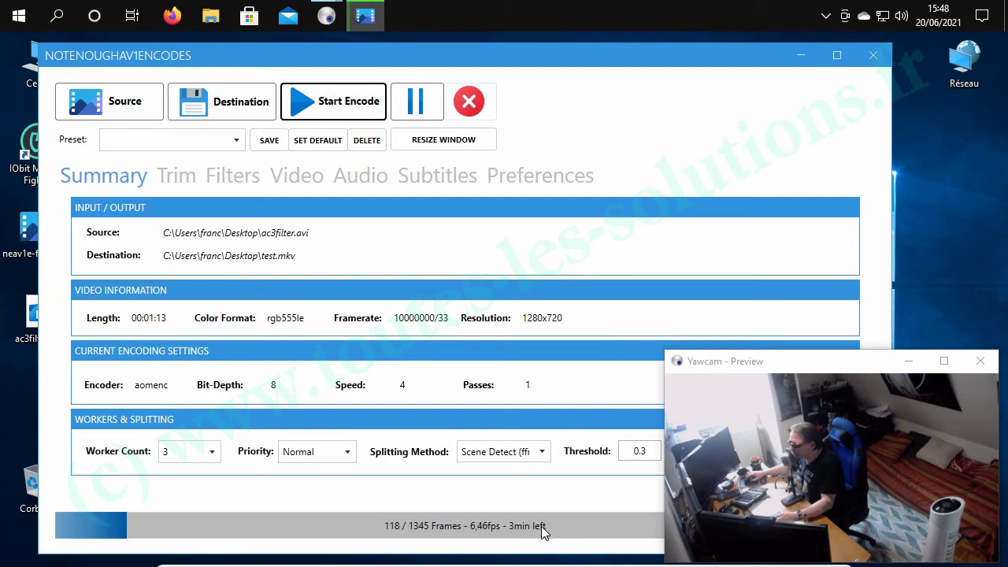
left_click(479, 103)
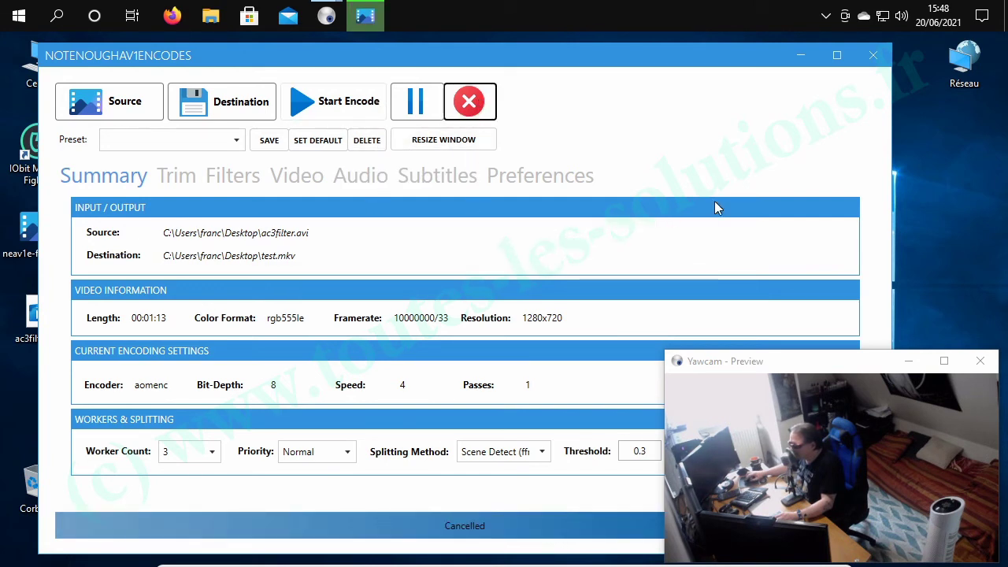
Step: Close NotEnoughAV1Encodes and return to the desktop
left_click(870, 57)
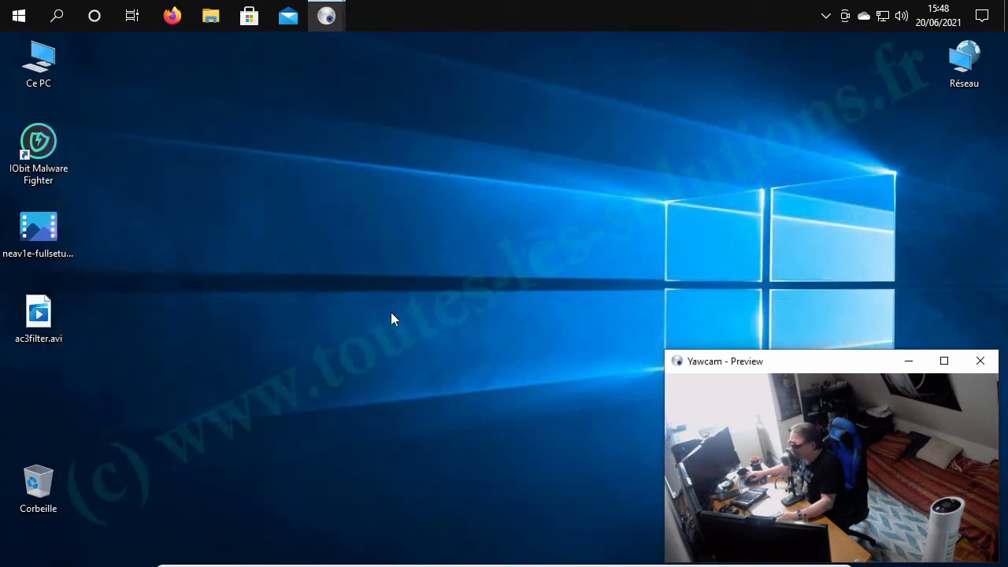
left_click(440, 250)
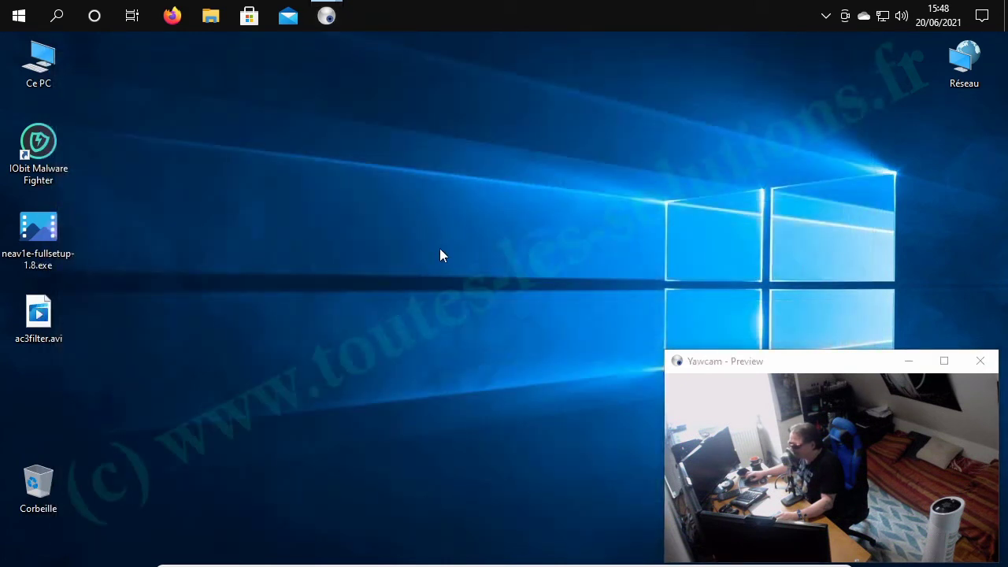